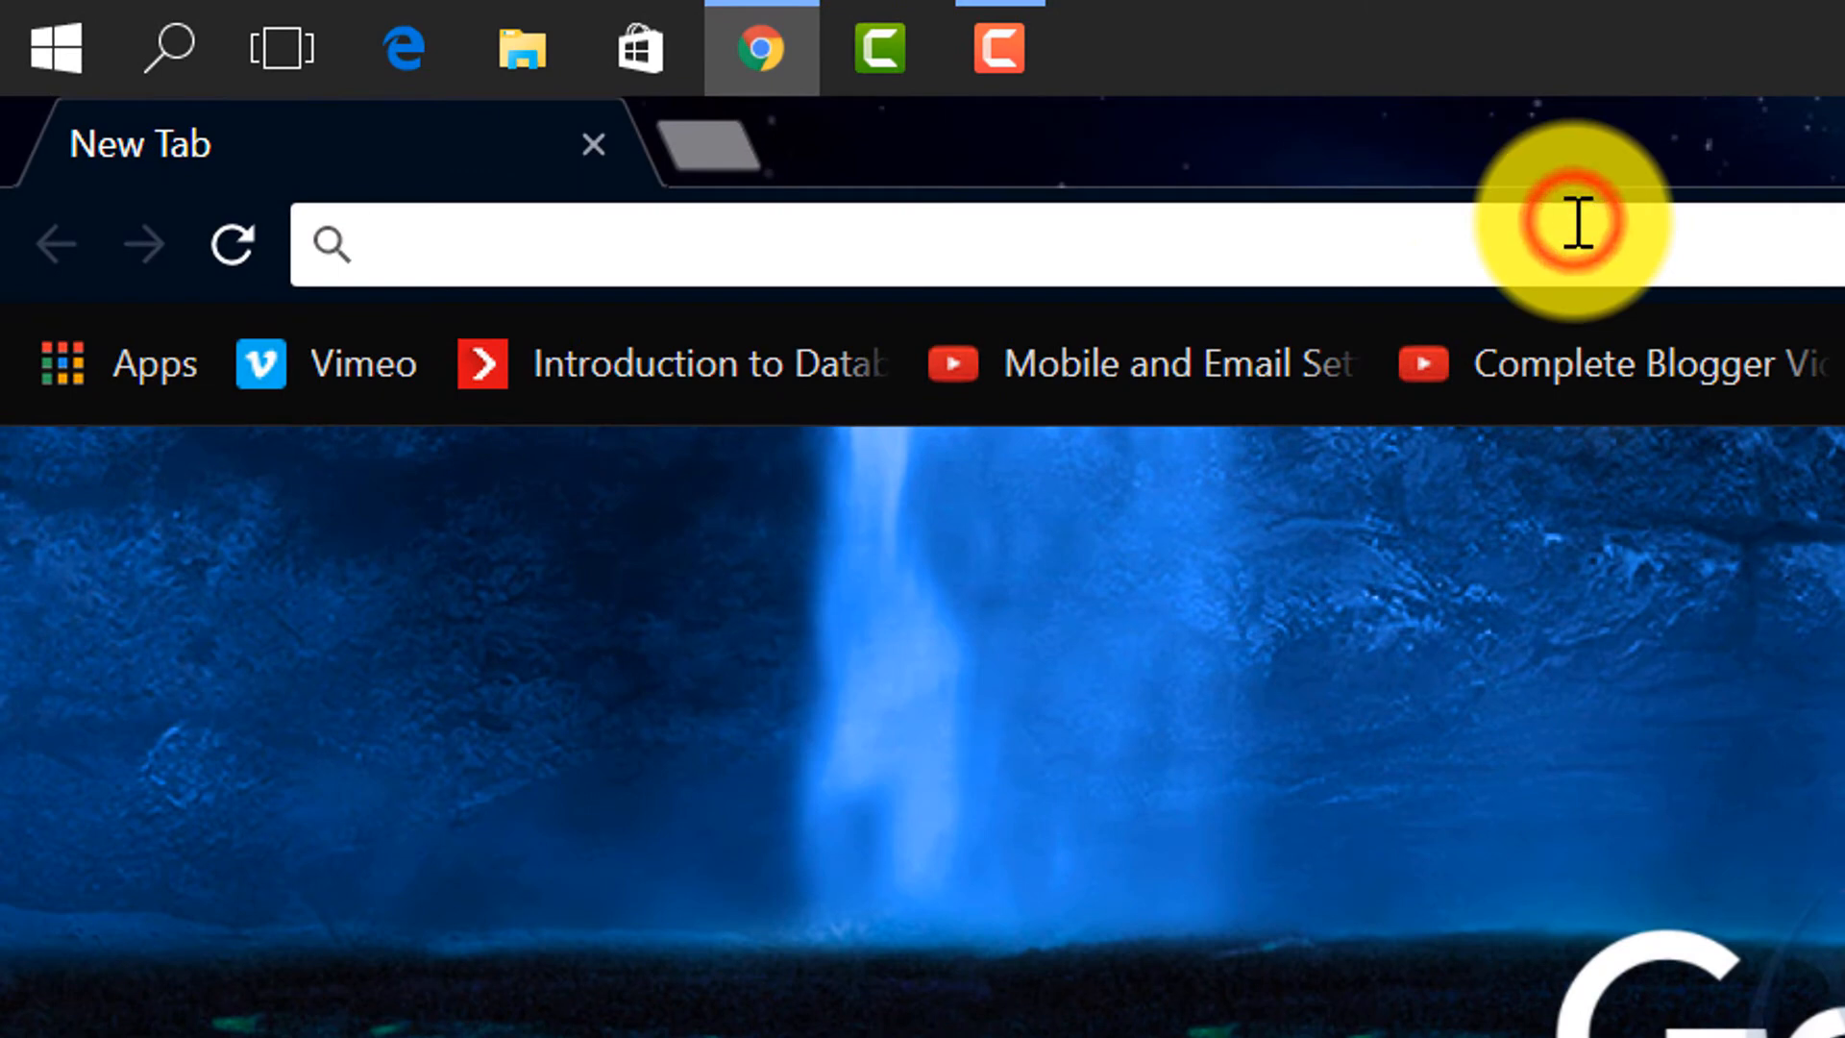
Step: Search the web for xampp and open the XAMPP Installers and Downloads page from apachefriends.org
{"action": "type", "text": "x"}
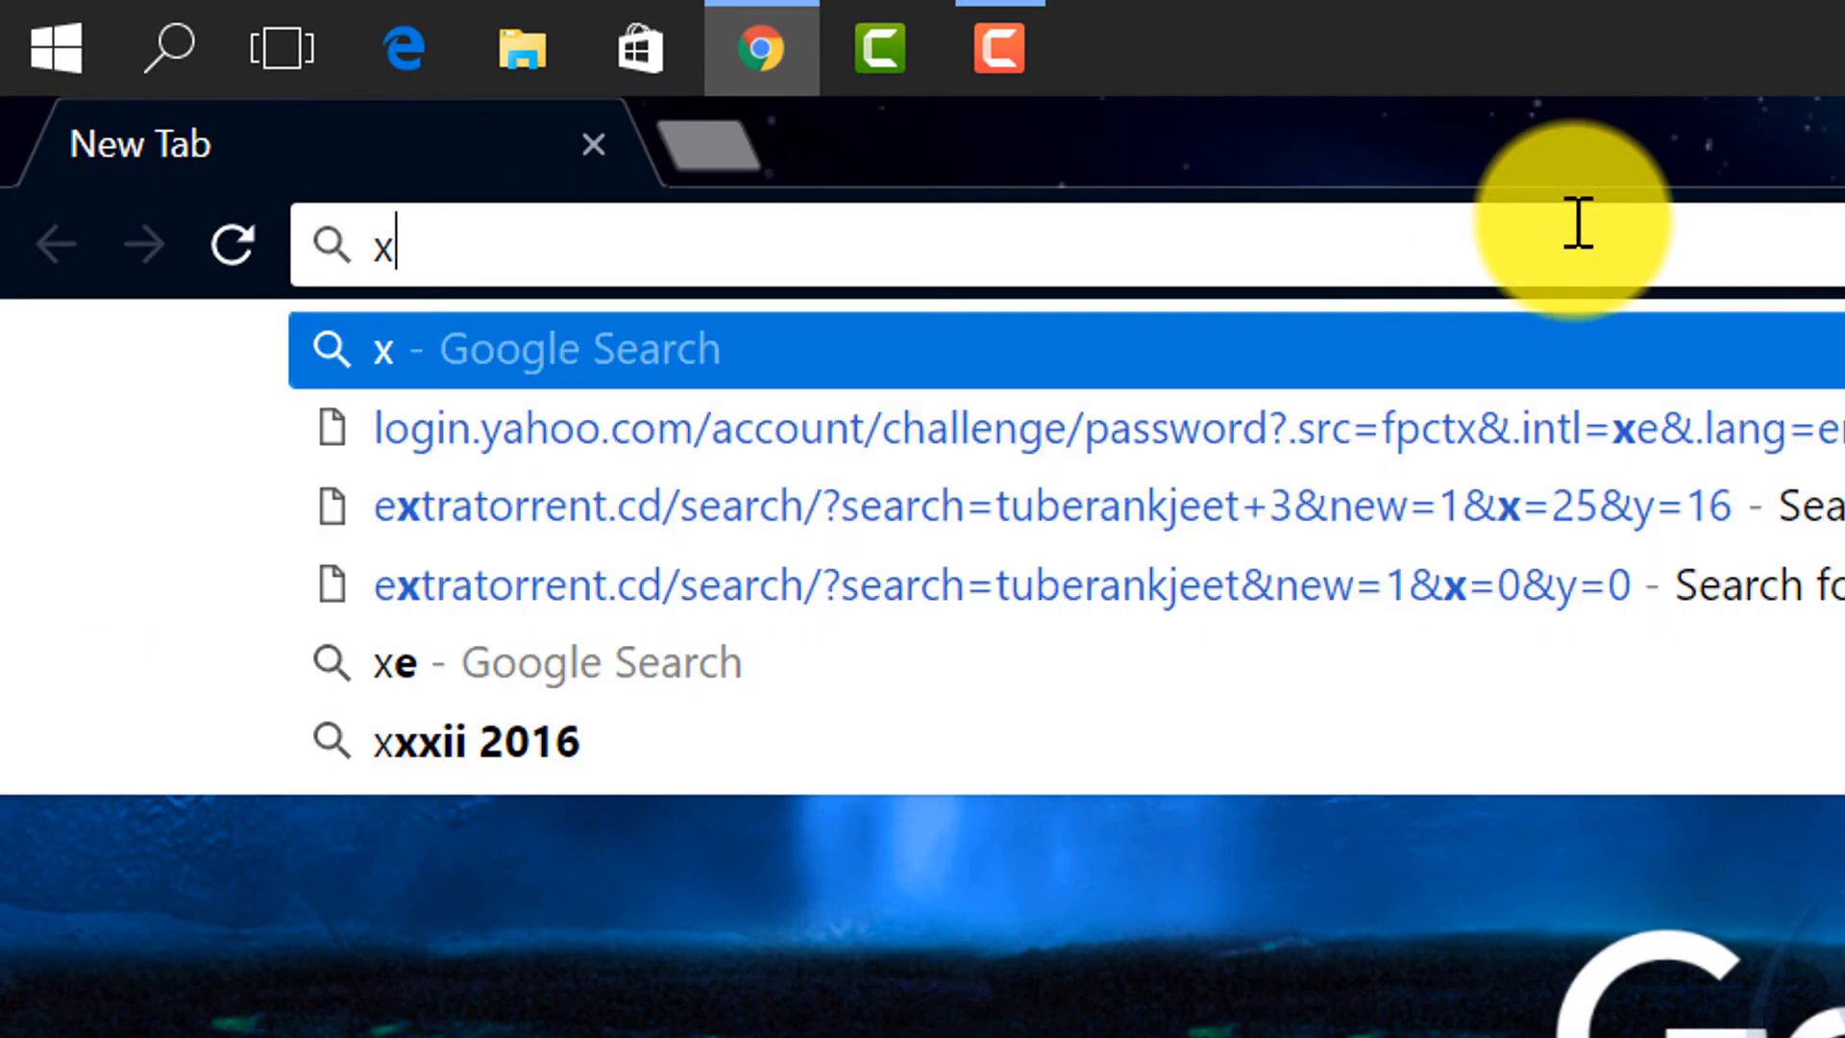
{"action": "type", "text": "ampp"}
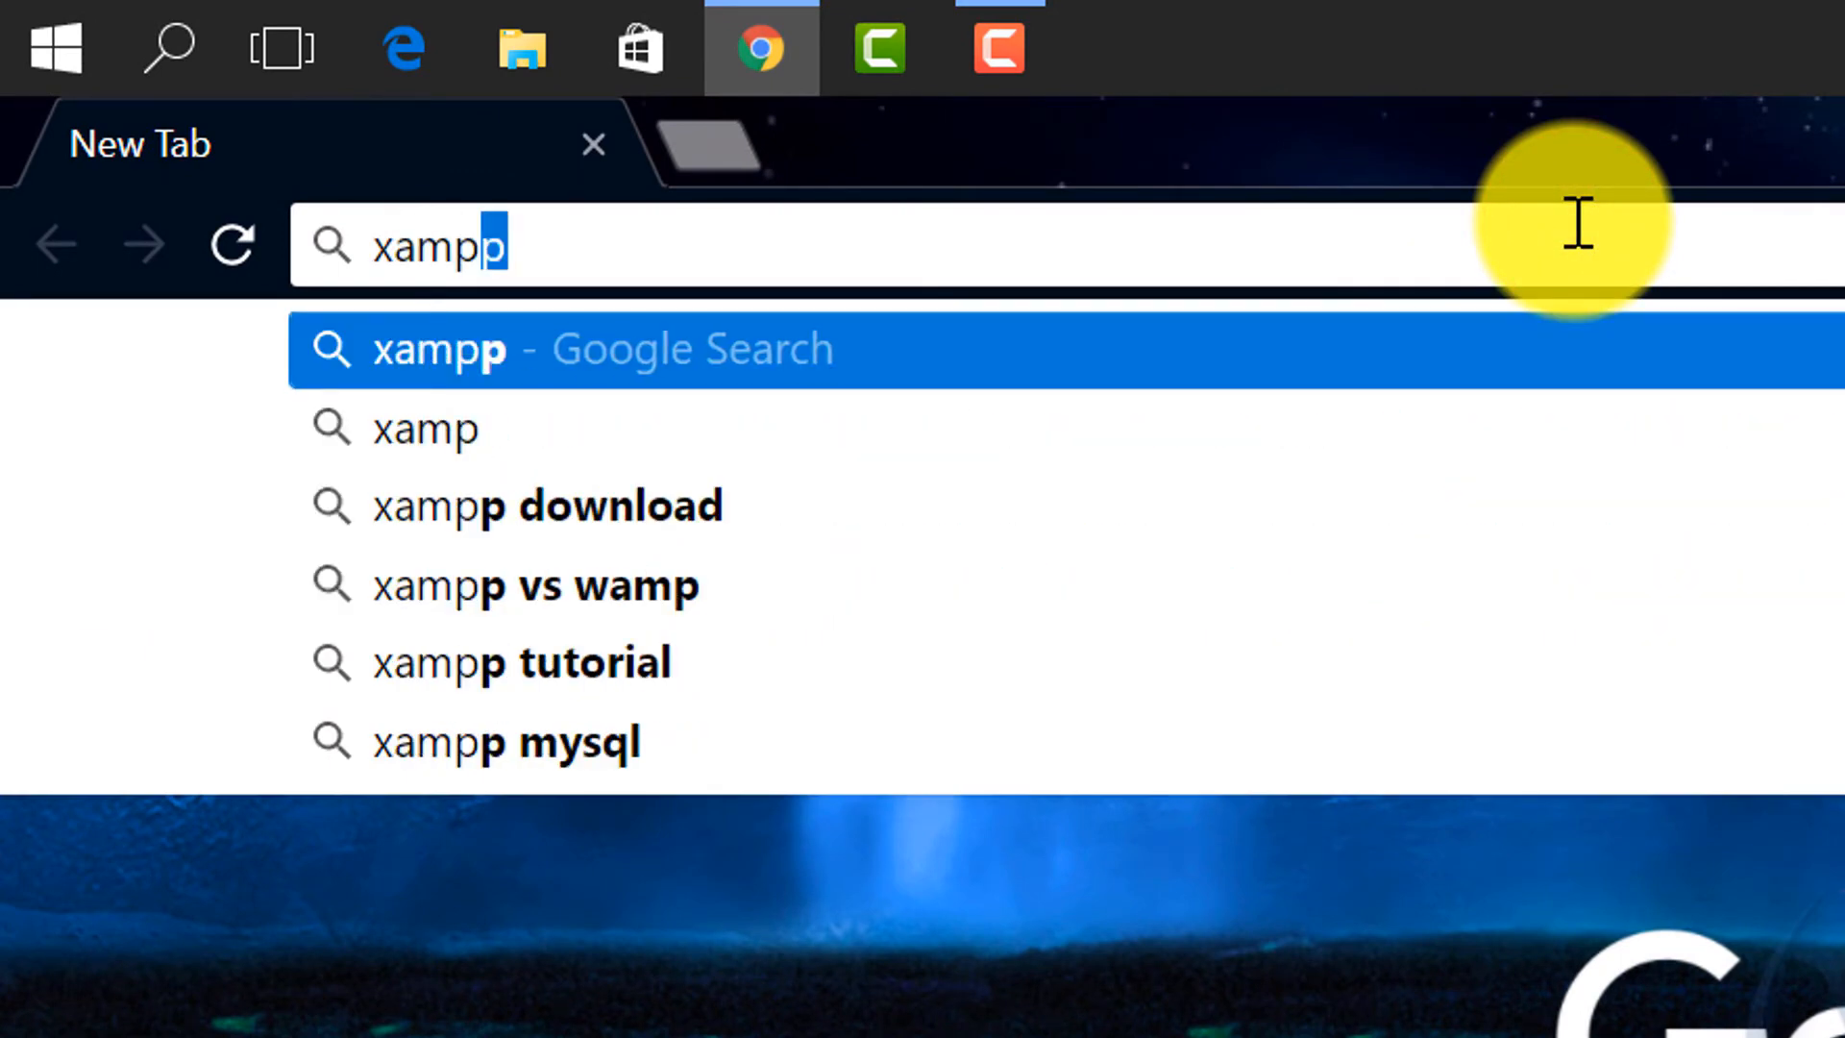
{"action": "key", "text": "Escape"}
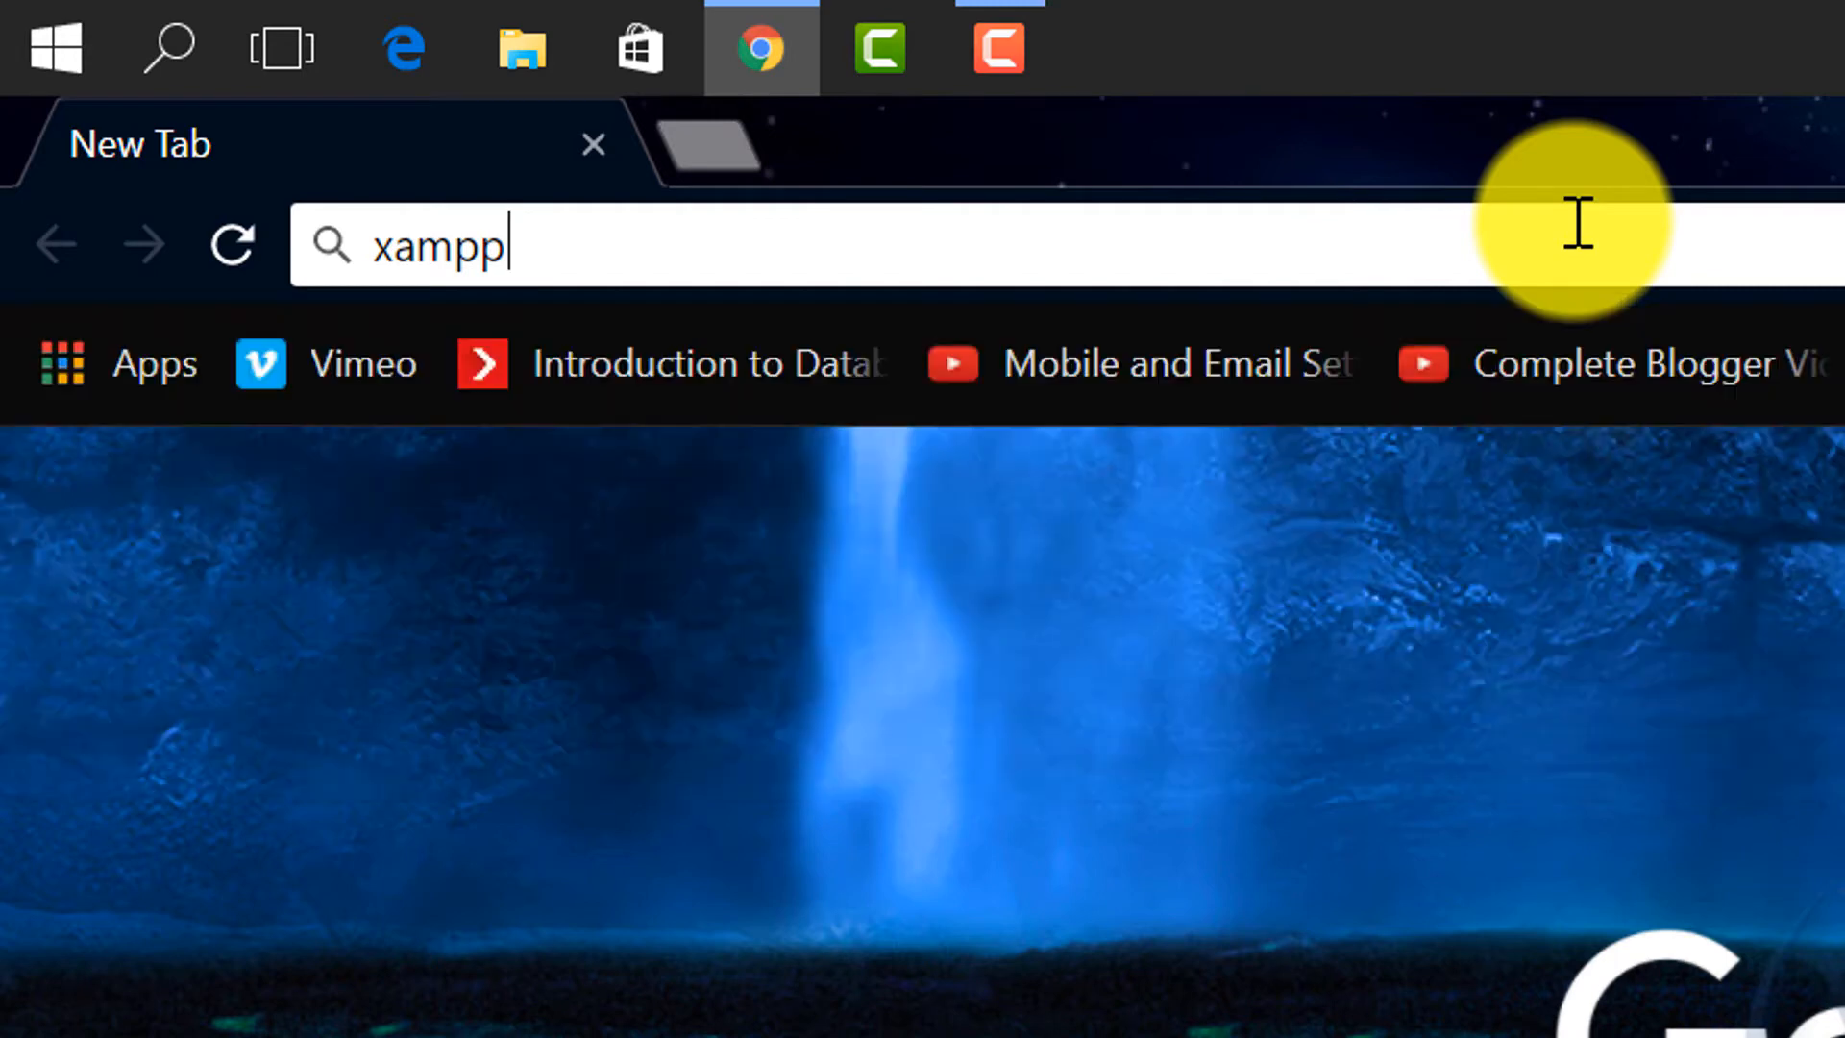
{"action": "key", "text": "Return"}
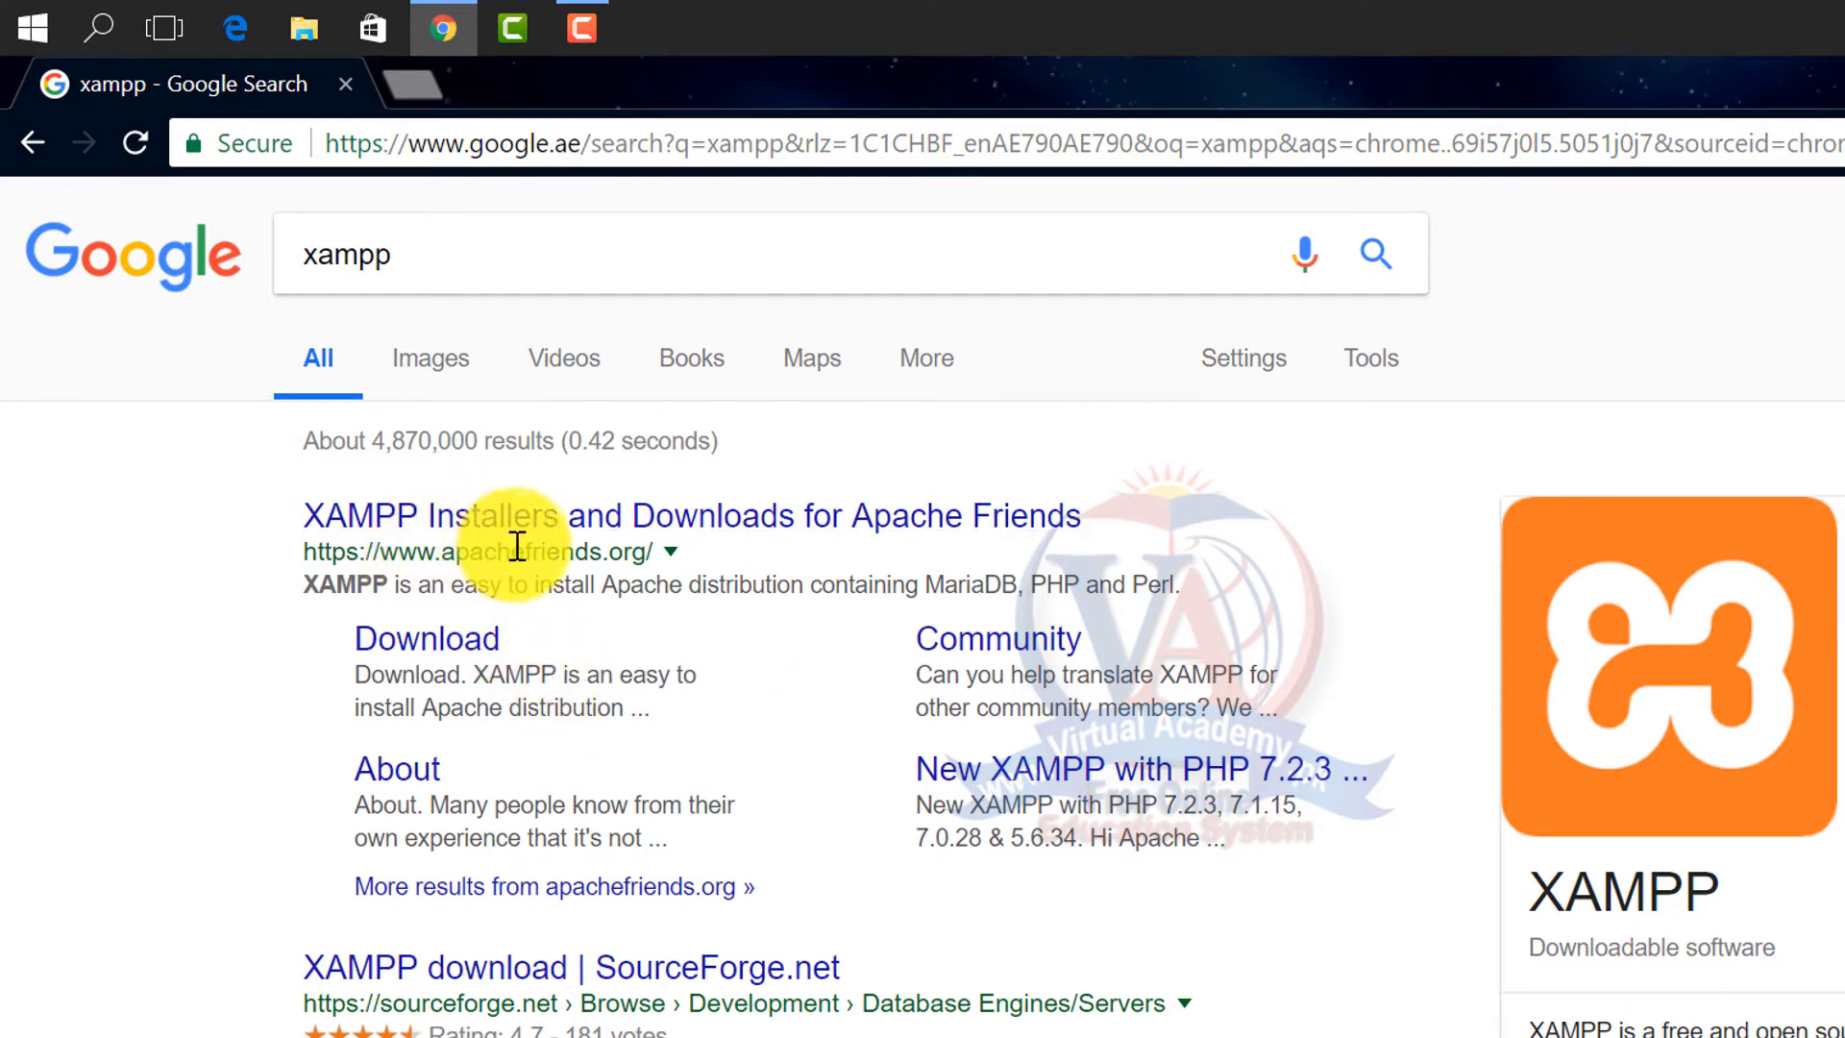
{"action": "left_click_drag", "start_coordinate": [656, 554], "coordinate": [288, 565]}
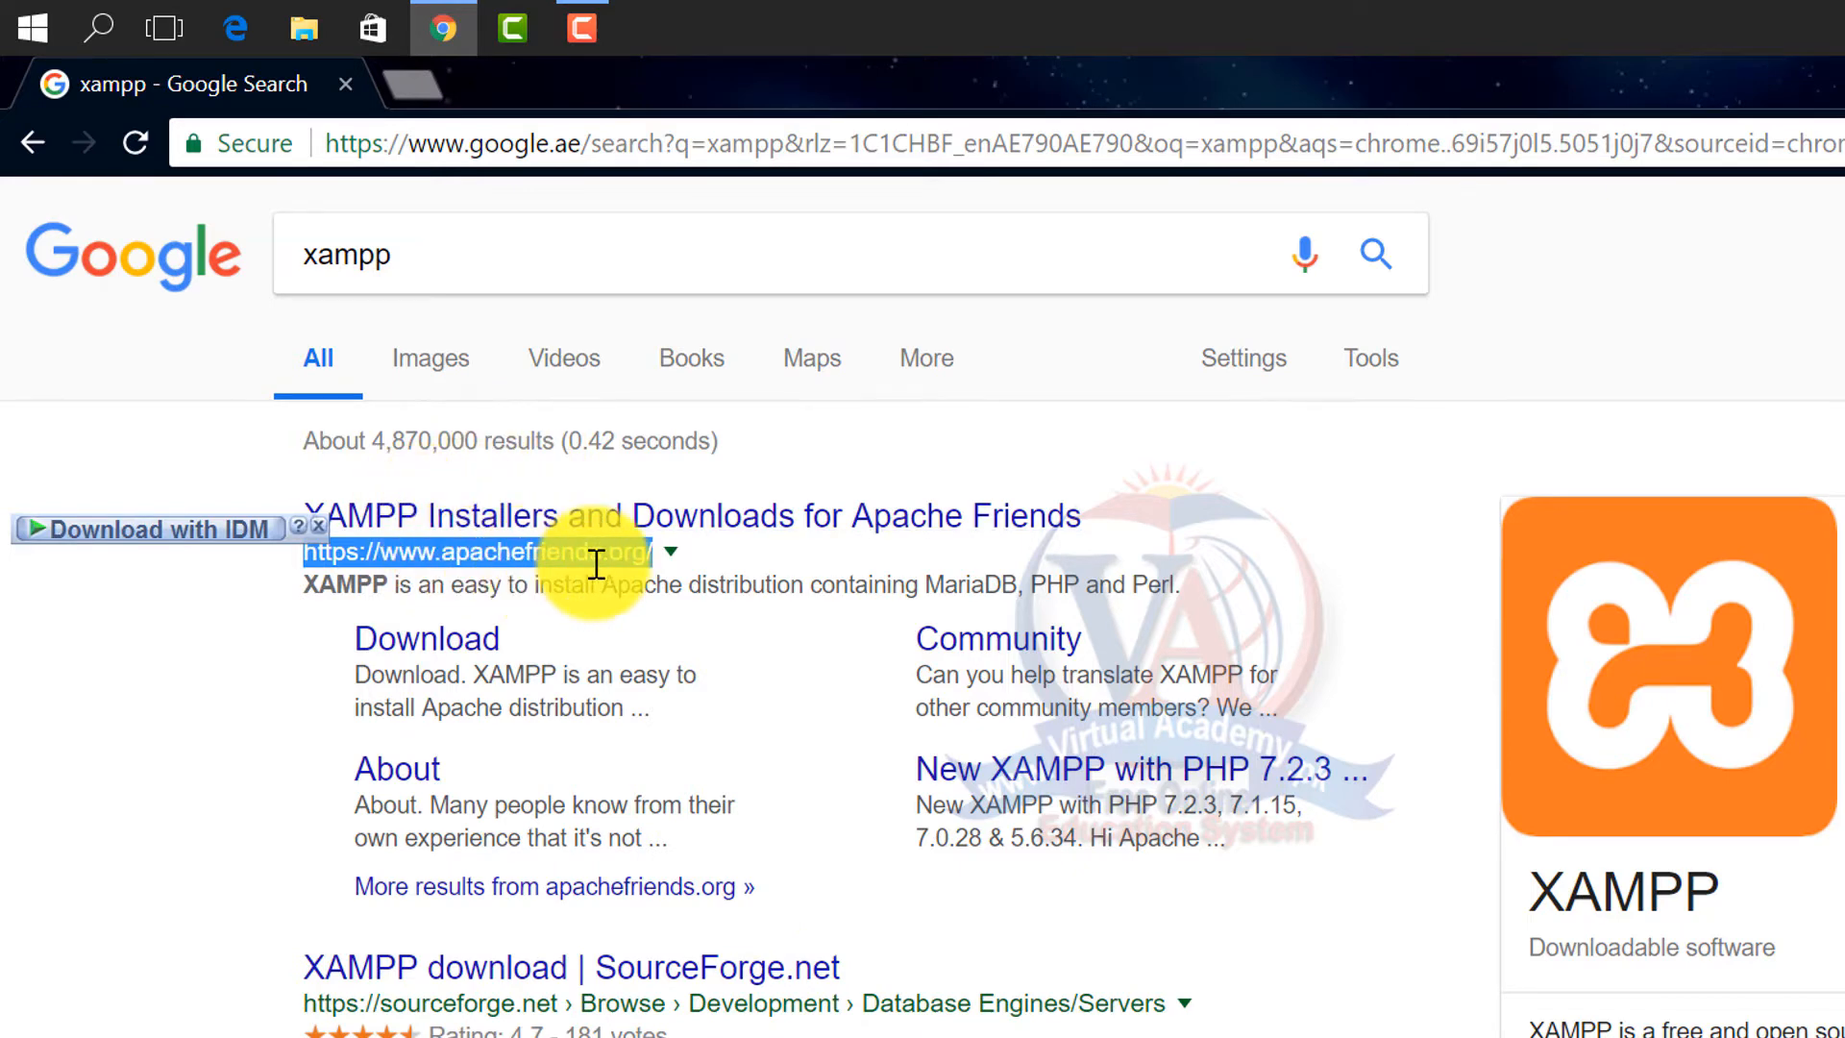
{"action": "left_click", "coordinate": [701, 521]}
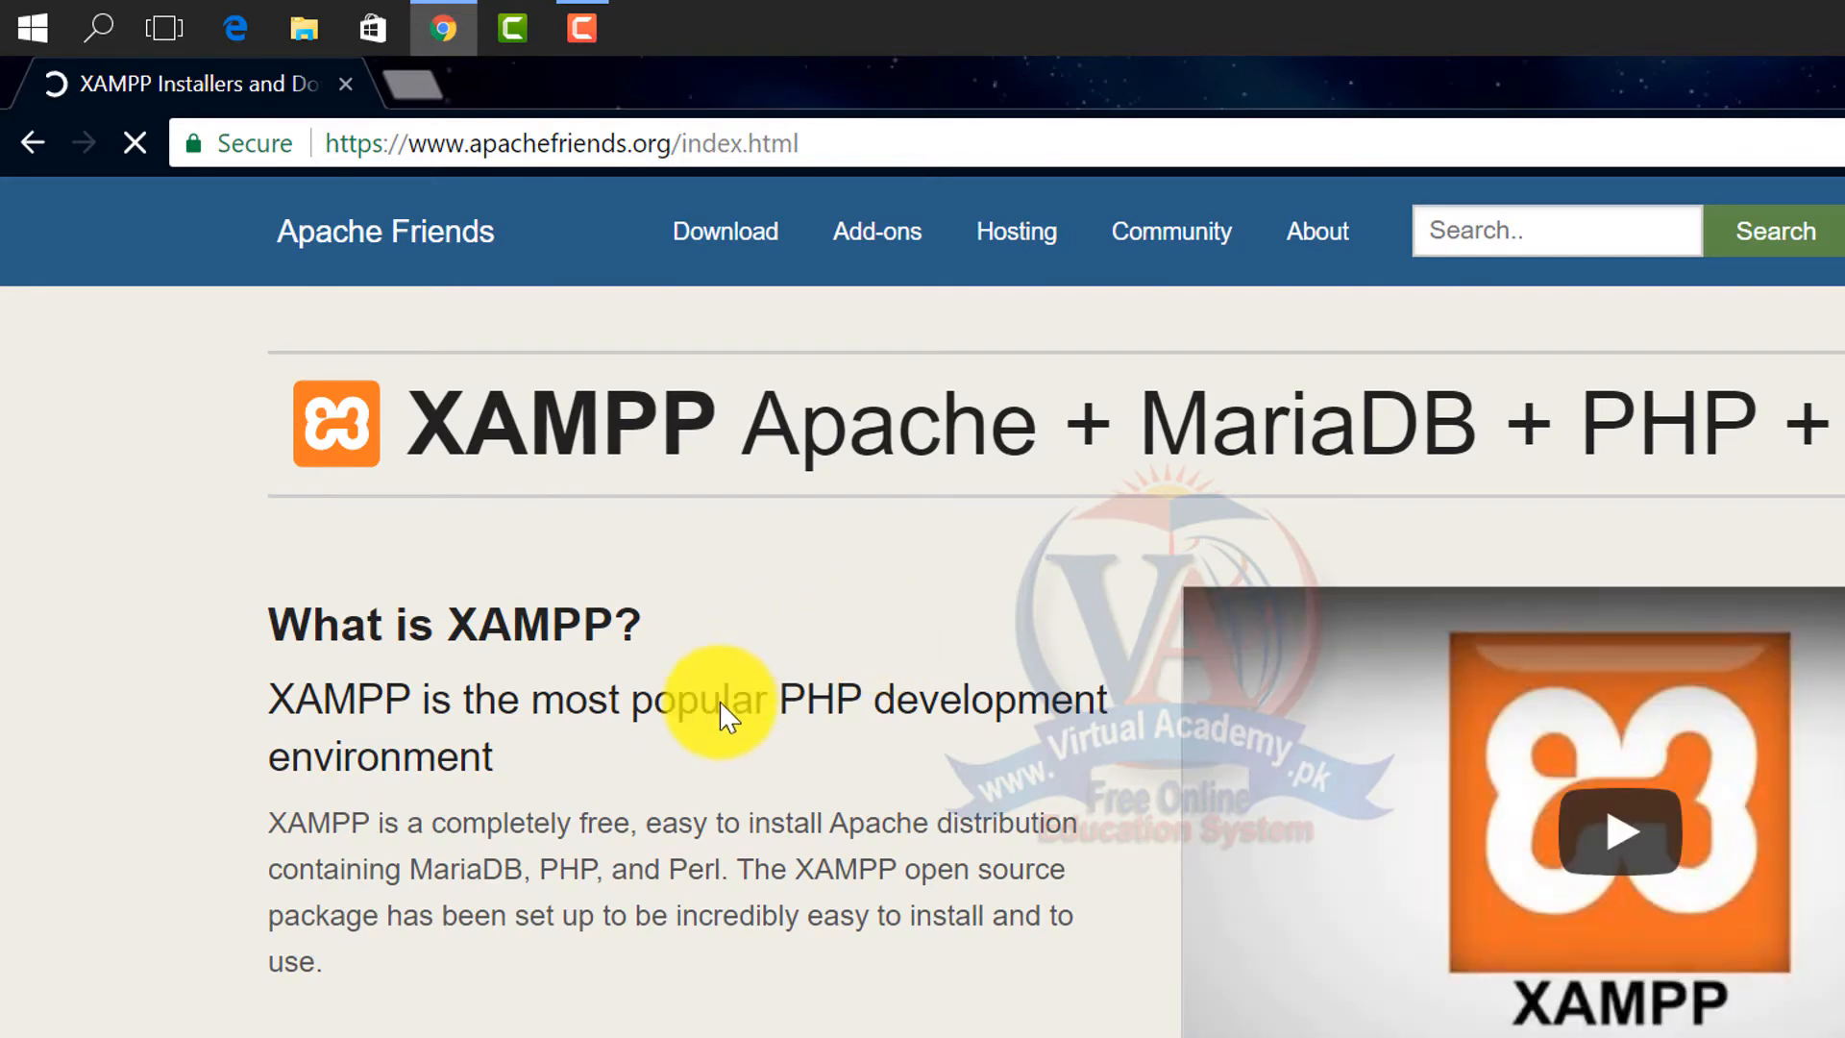
Step: Download the XAMPP for Windows 7.2.3 (PHP 7.2.3) installer, keeping the Programs category and the suggested save location
{"action": "scroll", "coordinate": [725, 707], "scroll_direction": "down", "scroll_amount": 3}
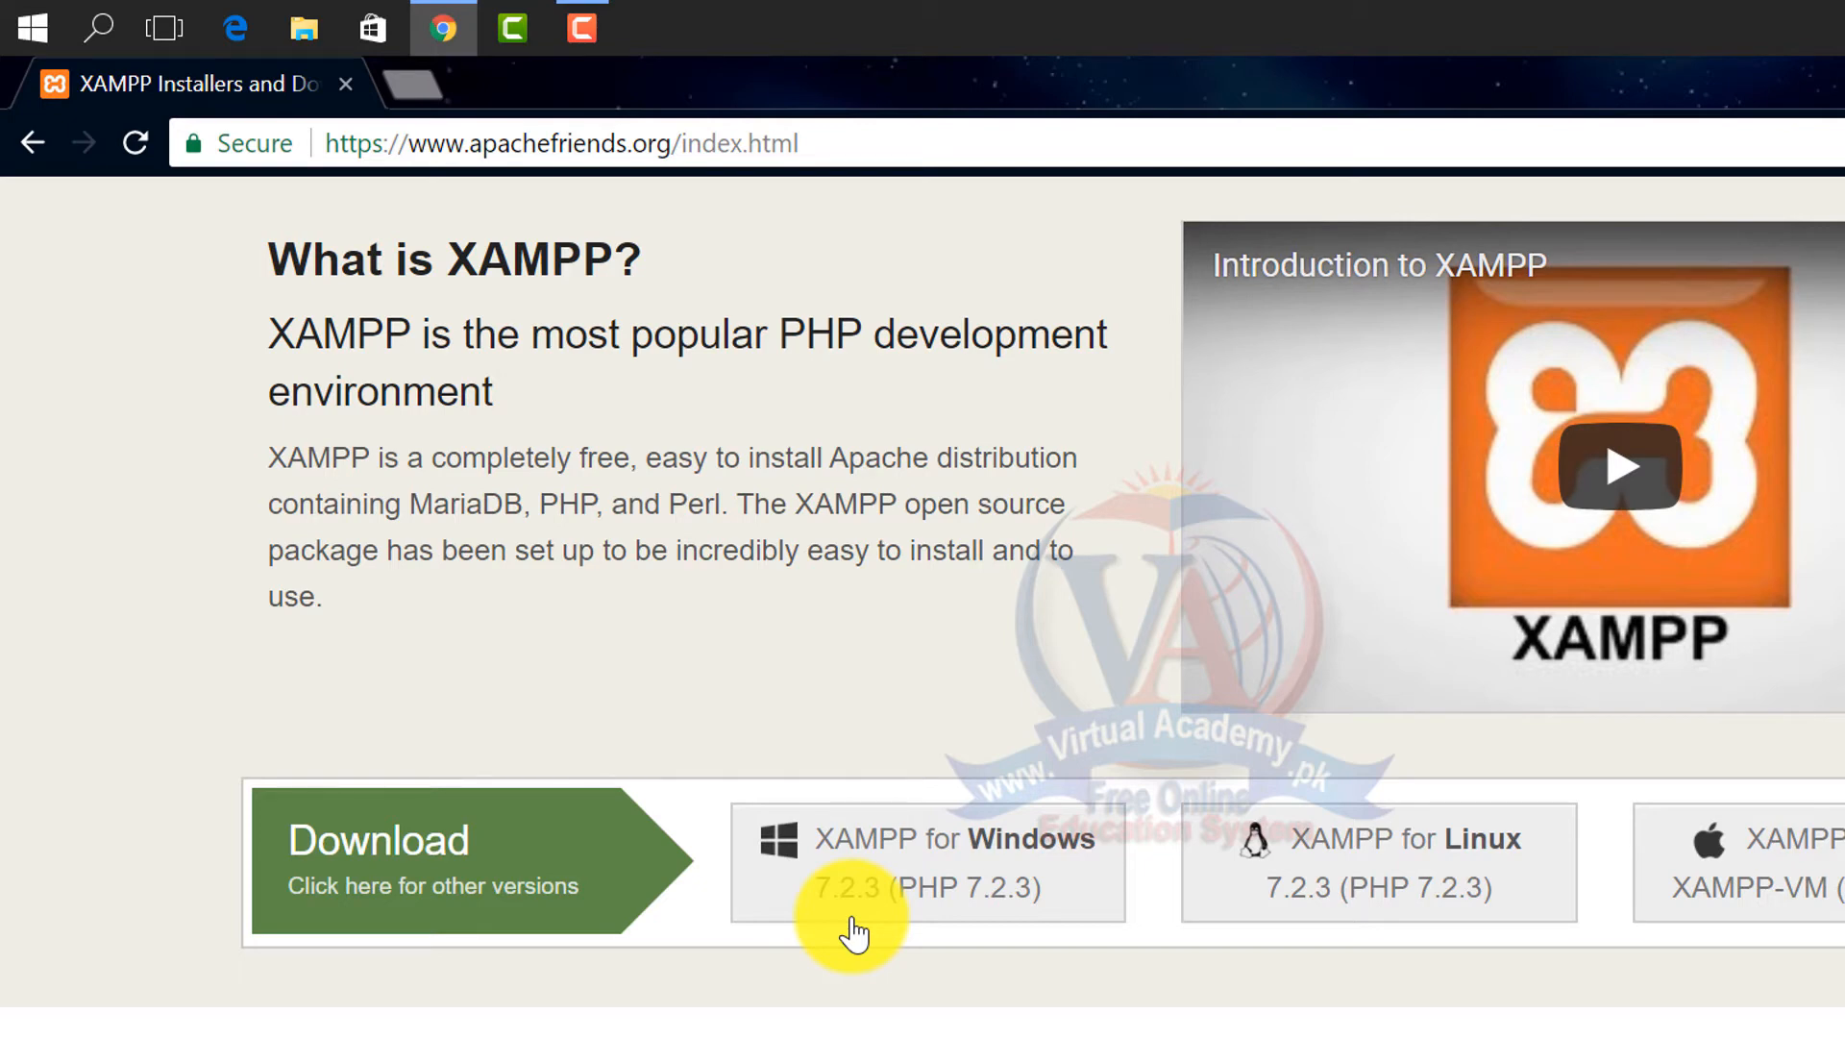
{"action": "left_click", "coordinate": [939, 863]}
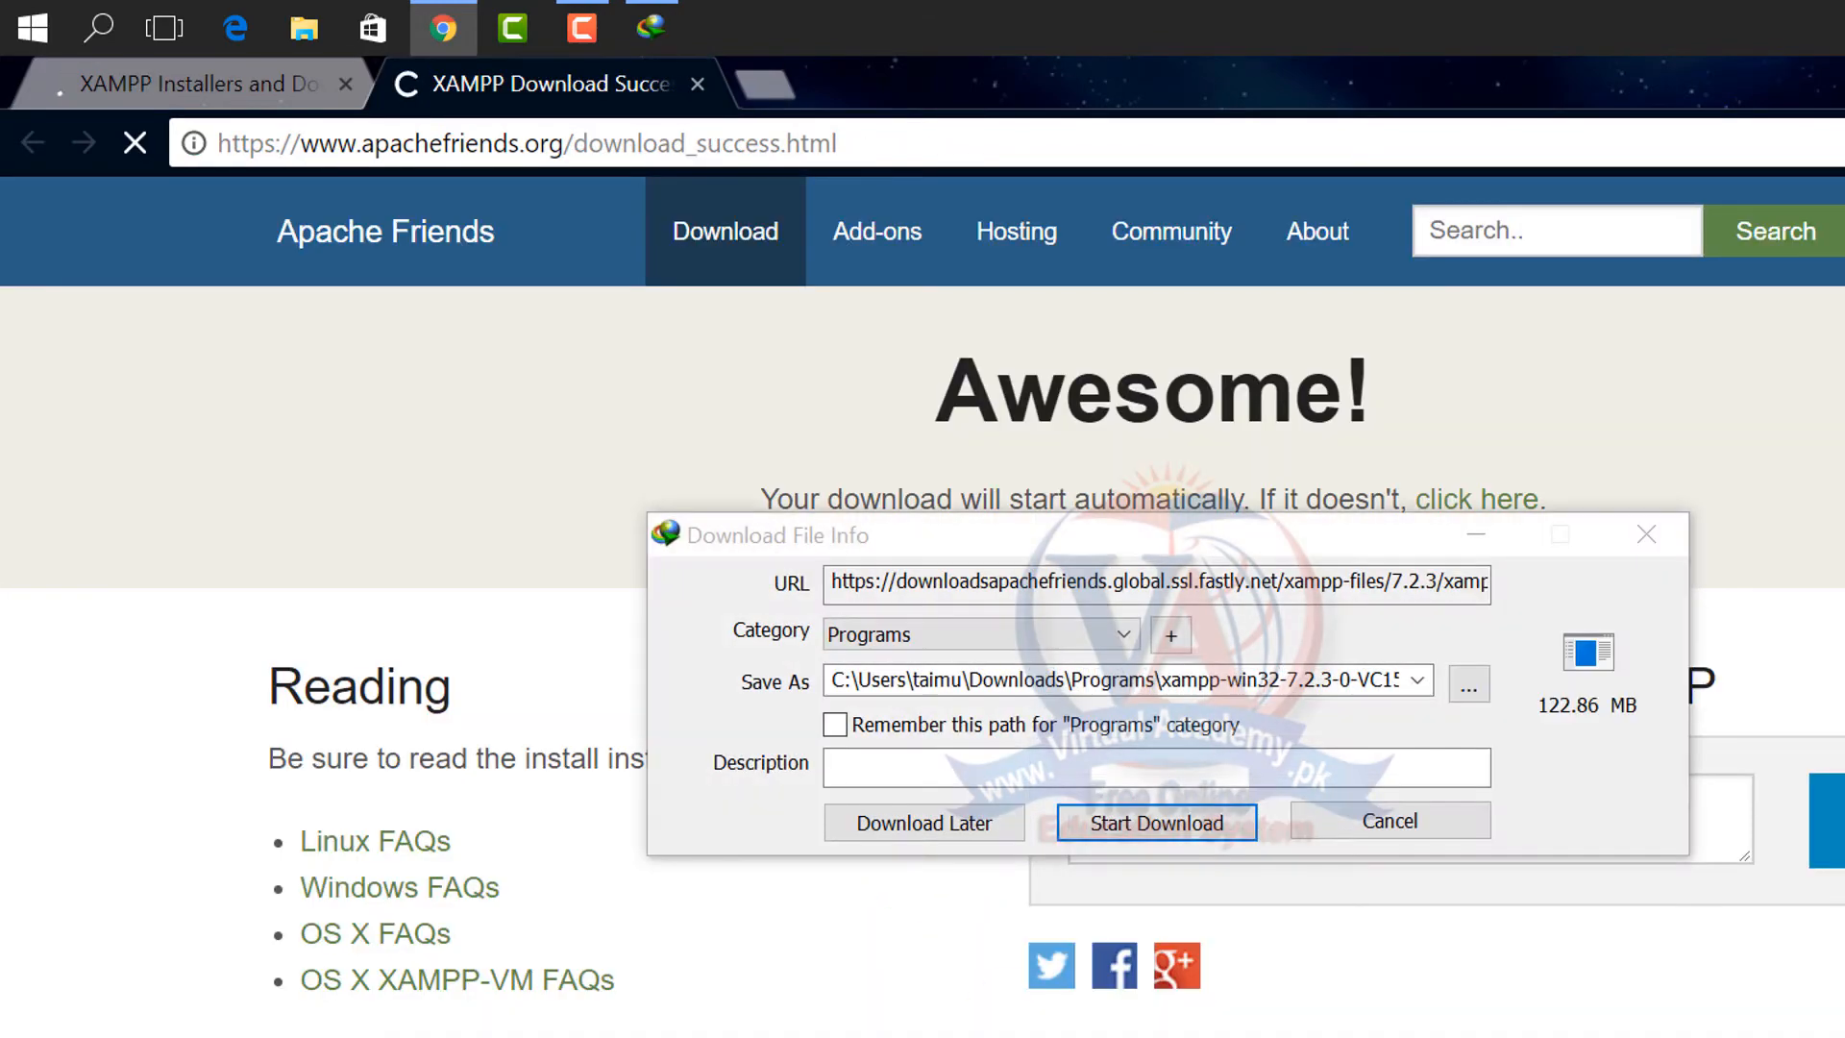
{"action": "left_click", "coordinate": [1180, 821]}
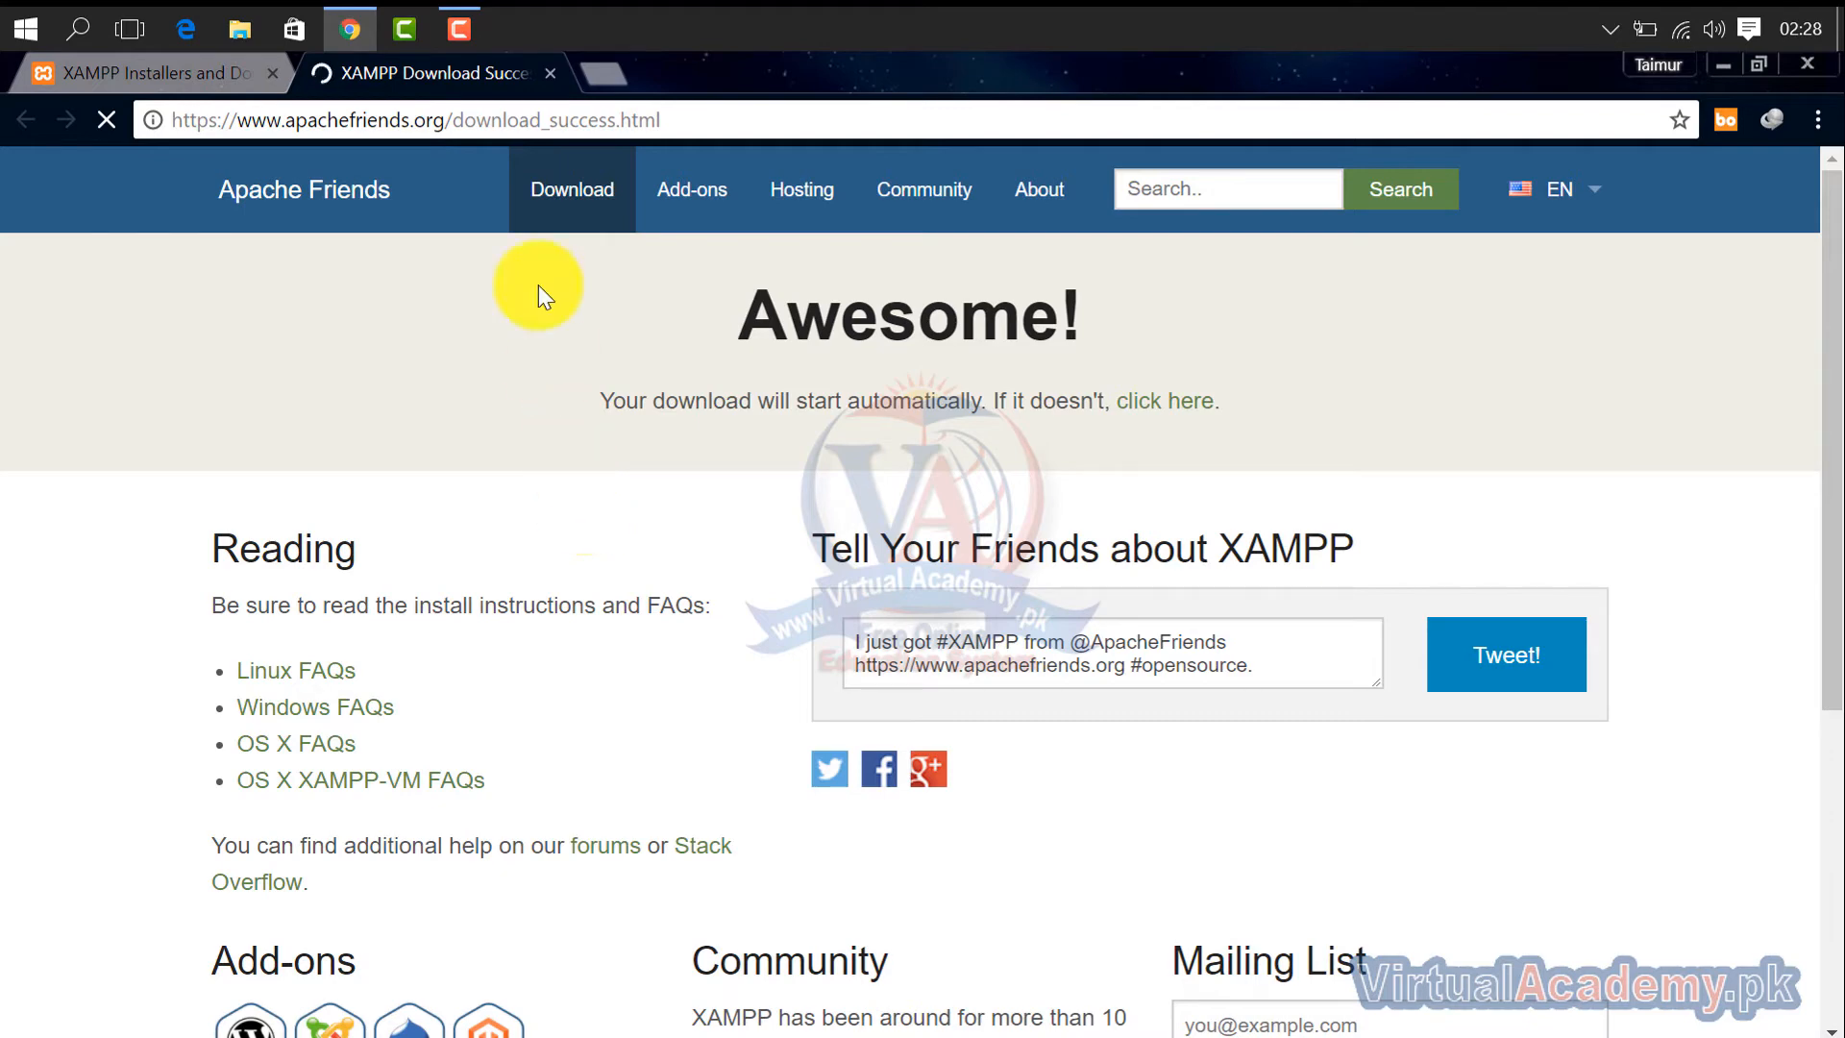
Step: Switch to File Explorer and run xampp-win32-7.2.3-0-VC15-installer from Downloads\Programs as administrator
{"action": "left_click", "coordinate": [224, 28]}
{"action": "left_click", "coordinate": [44, 266]}
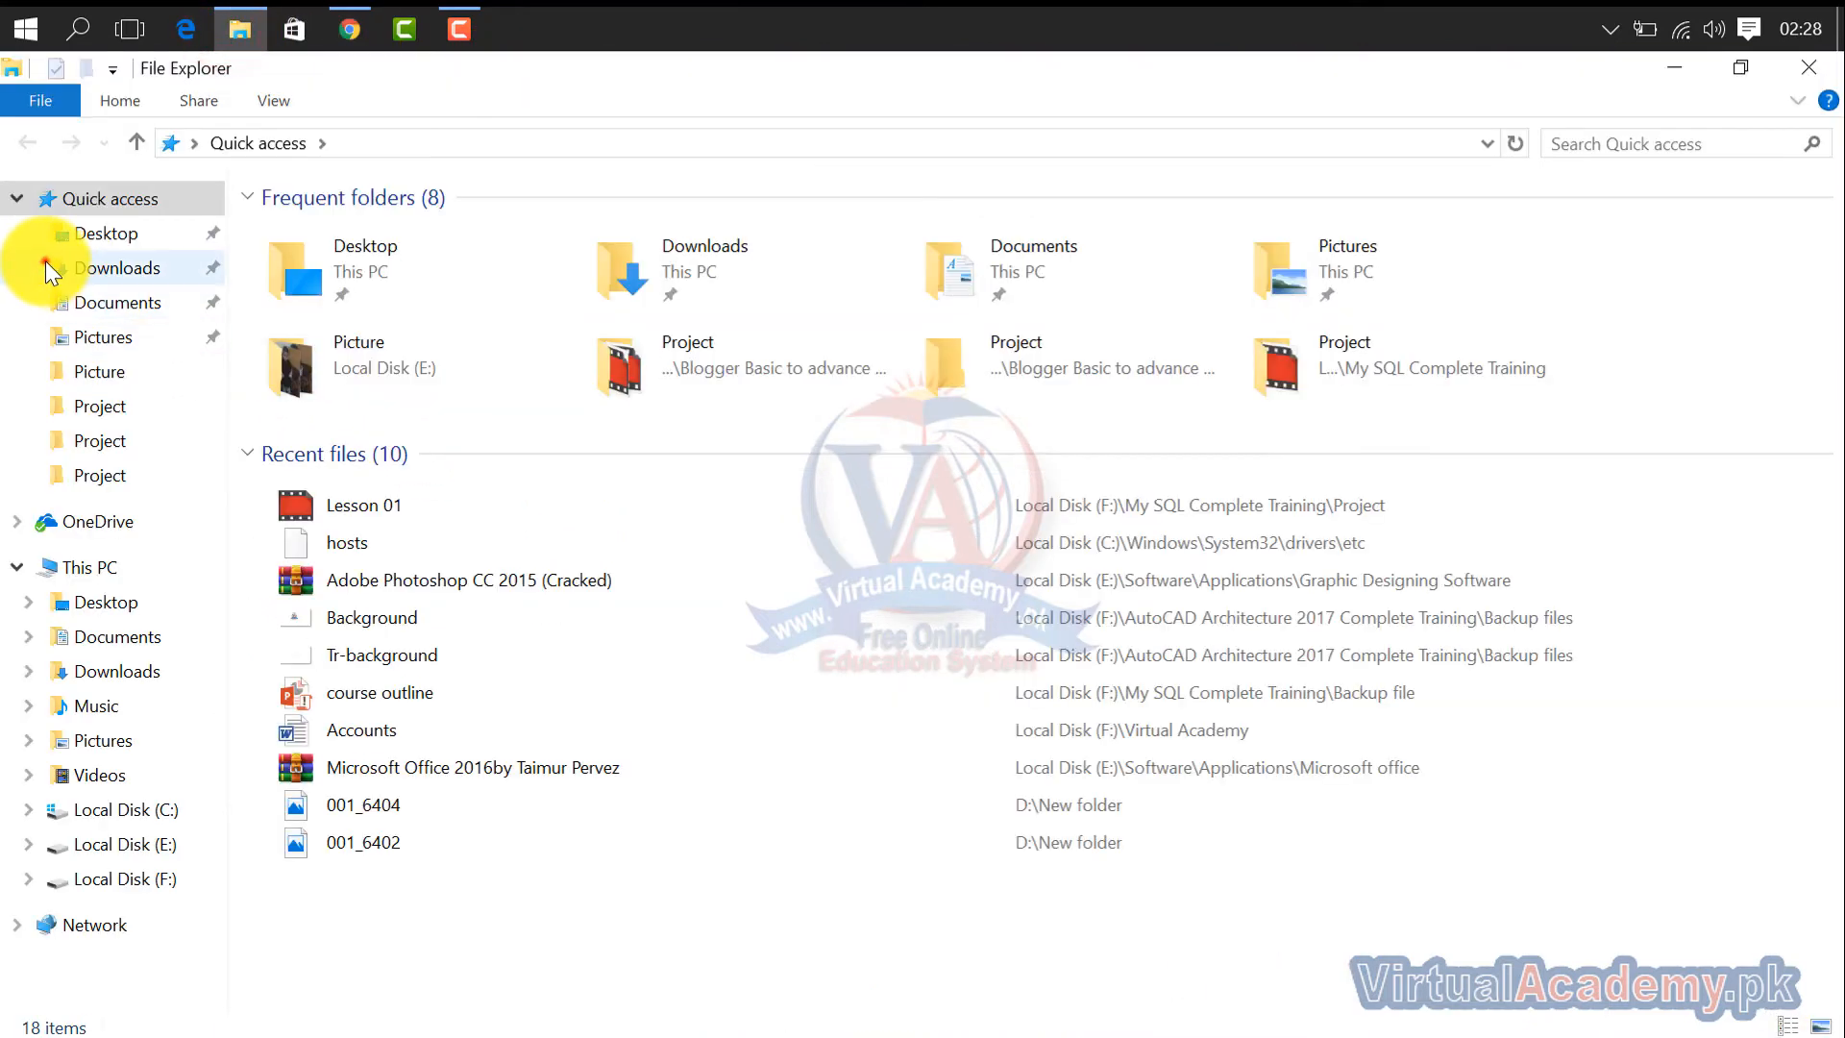
{"action": "left_click", "coordinate": [127, 268]}
{"action": "left_click", "coordinate": [330, 332]}
{"action": "double_click", "coordinate": [331, 333]}
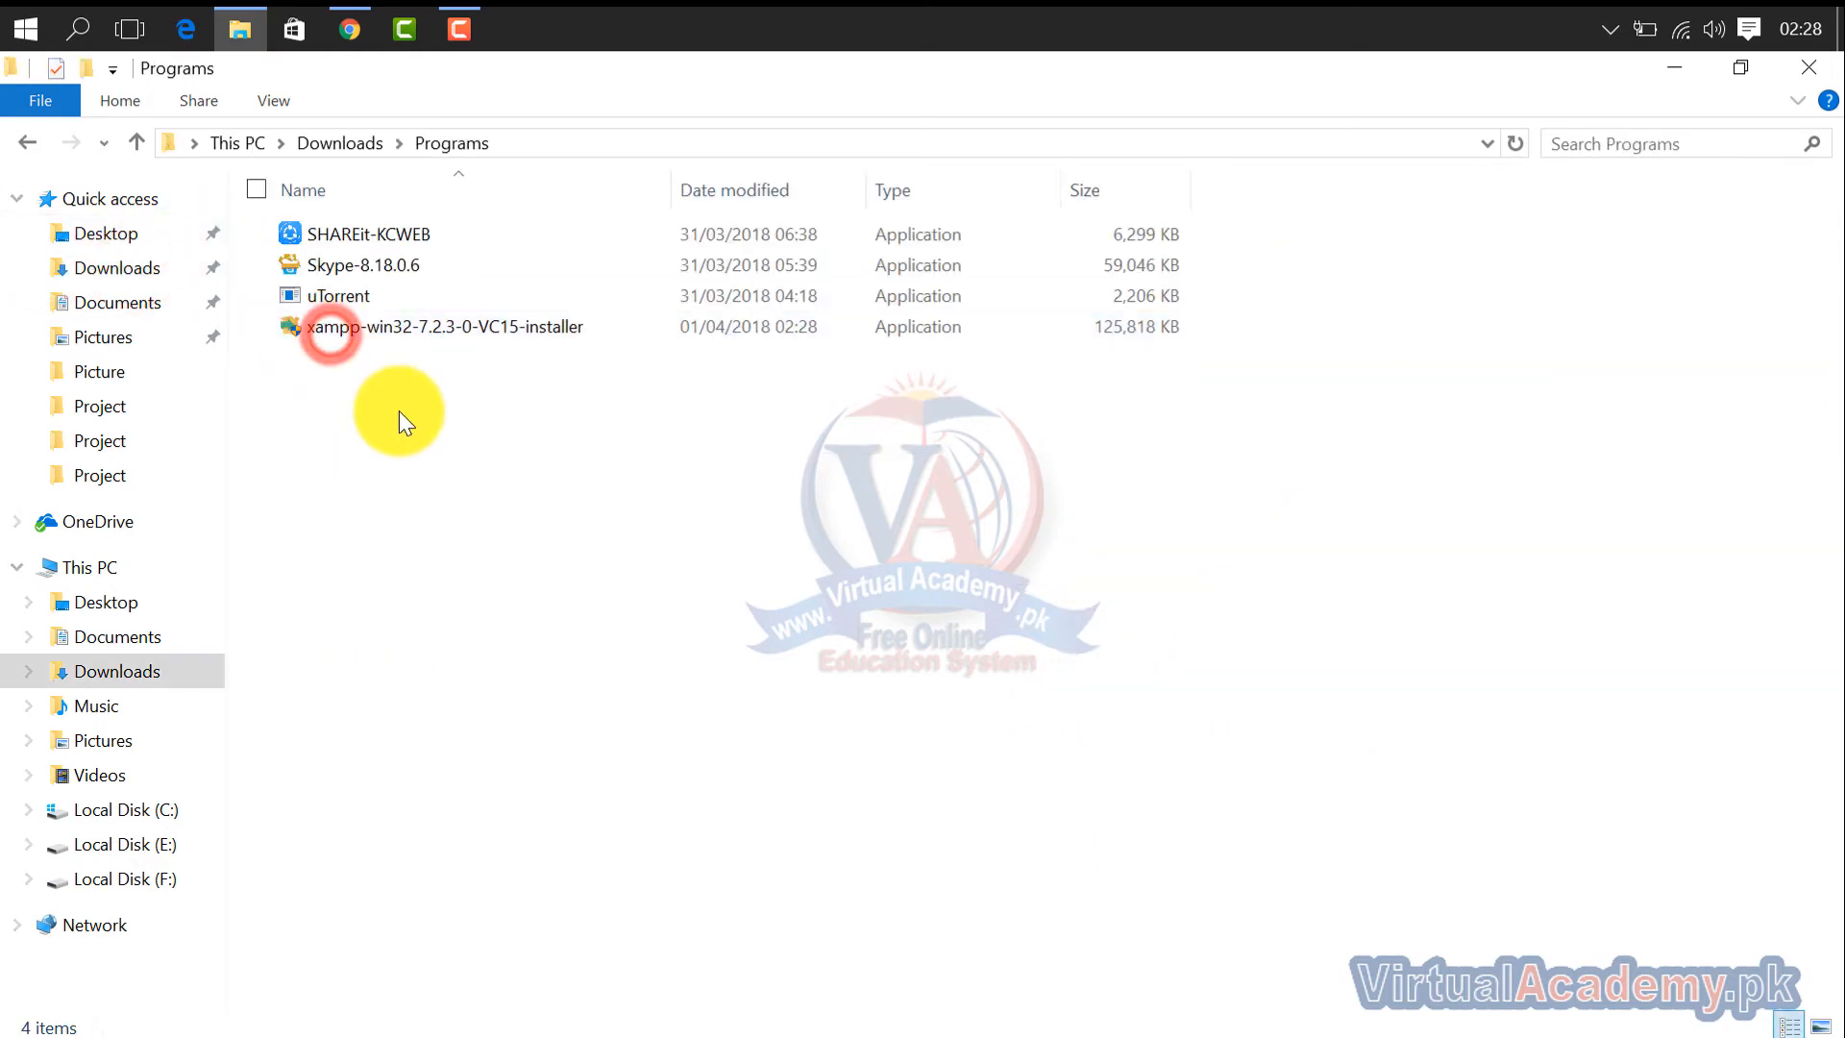
{"action": "left_click", "coordinate": [389, 341]}
{"action": "right_click", "coordinate": [401, 325]}
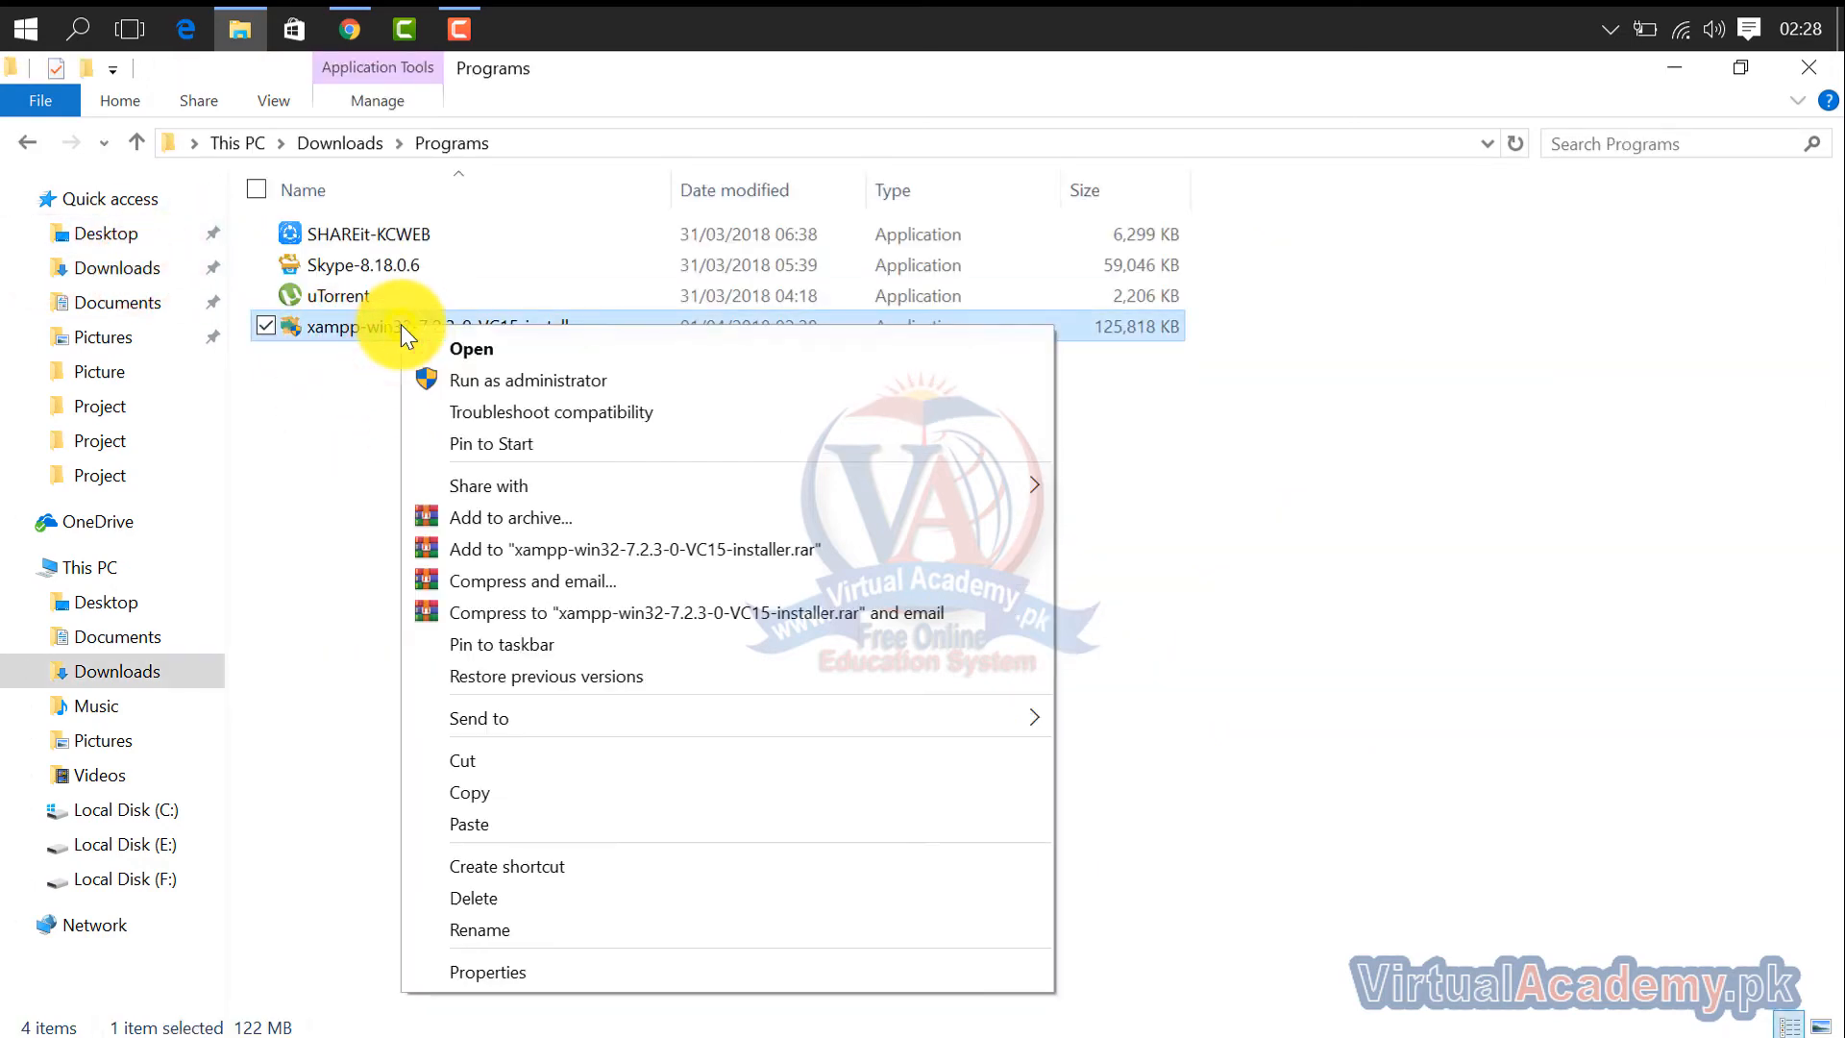
{"action": "left_click", "coordinate": [509, 384]}
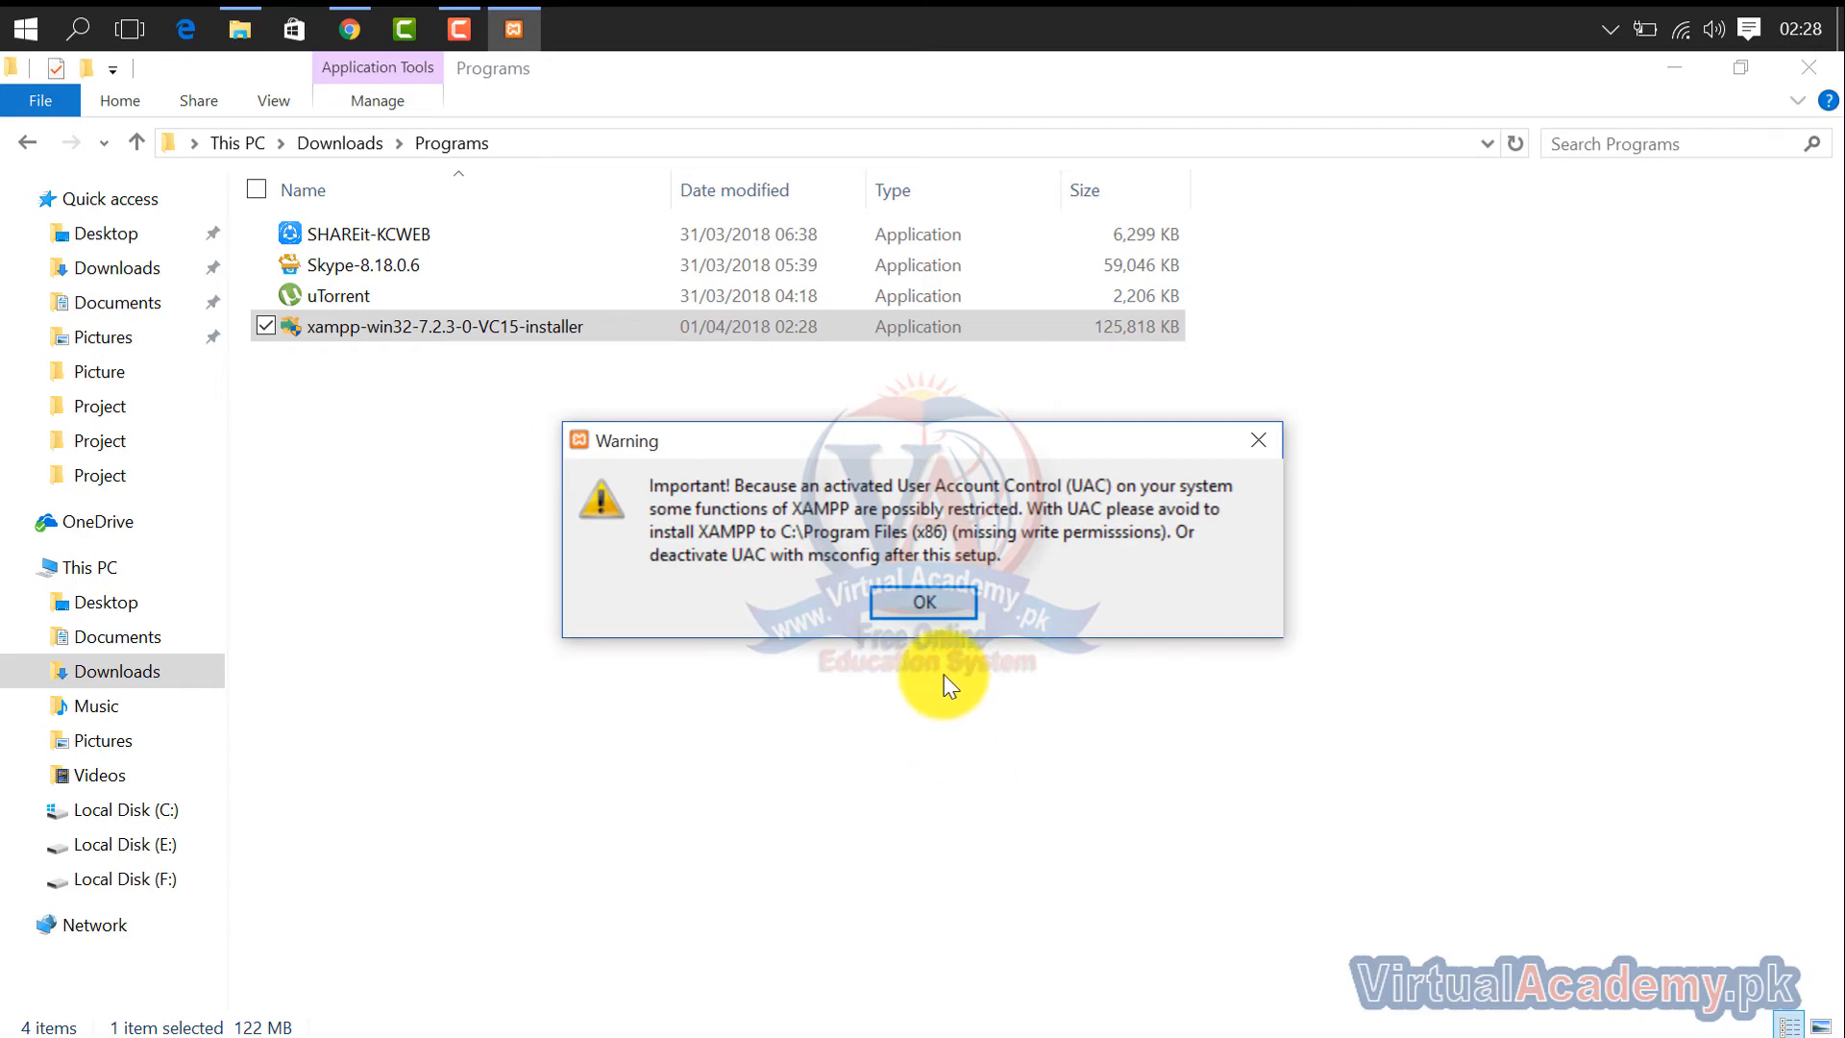
Step: Acknowledge the UAC warning and install XAMPP with all components selected and C:\xampp as the installation folder
{"action": "left_click", "coordinate": [925, 601]}
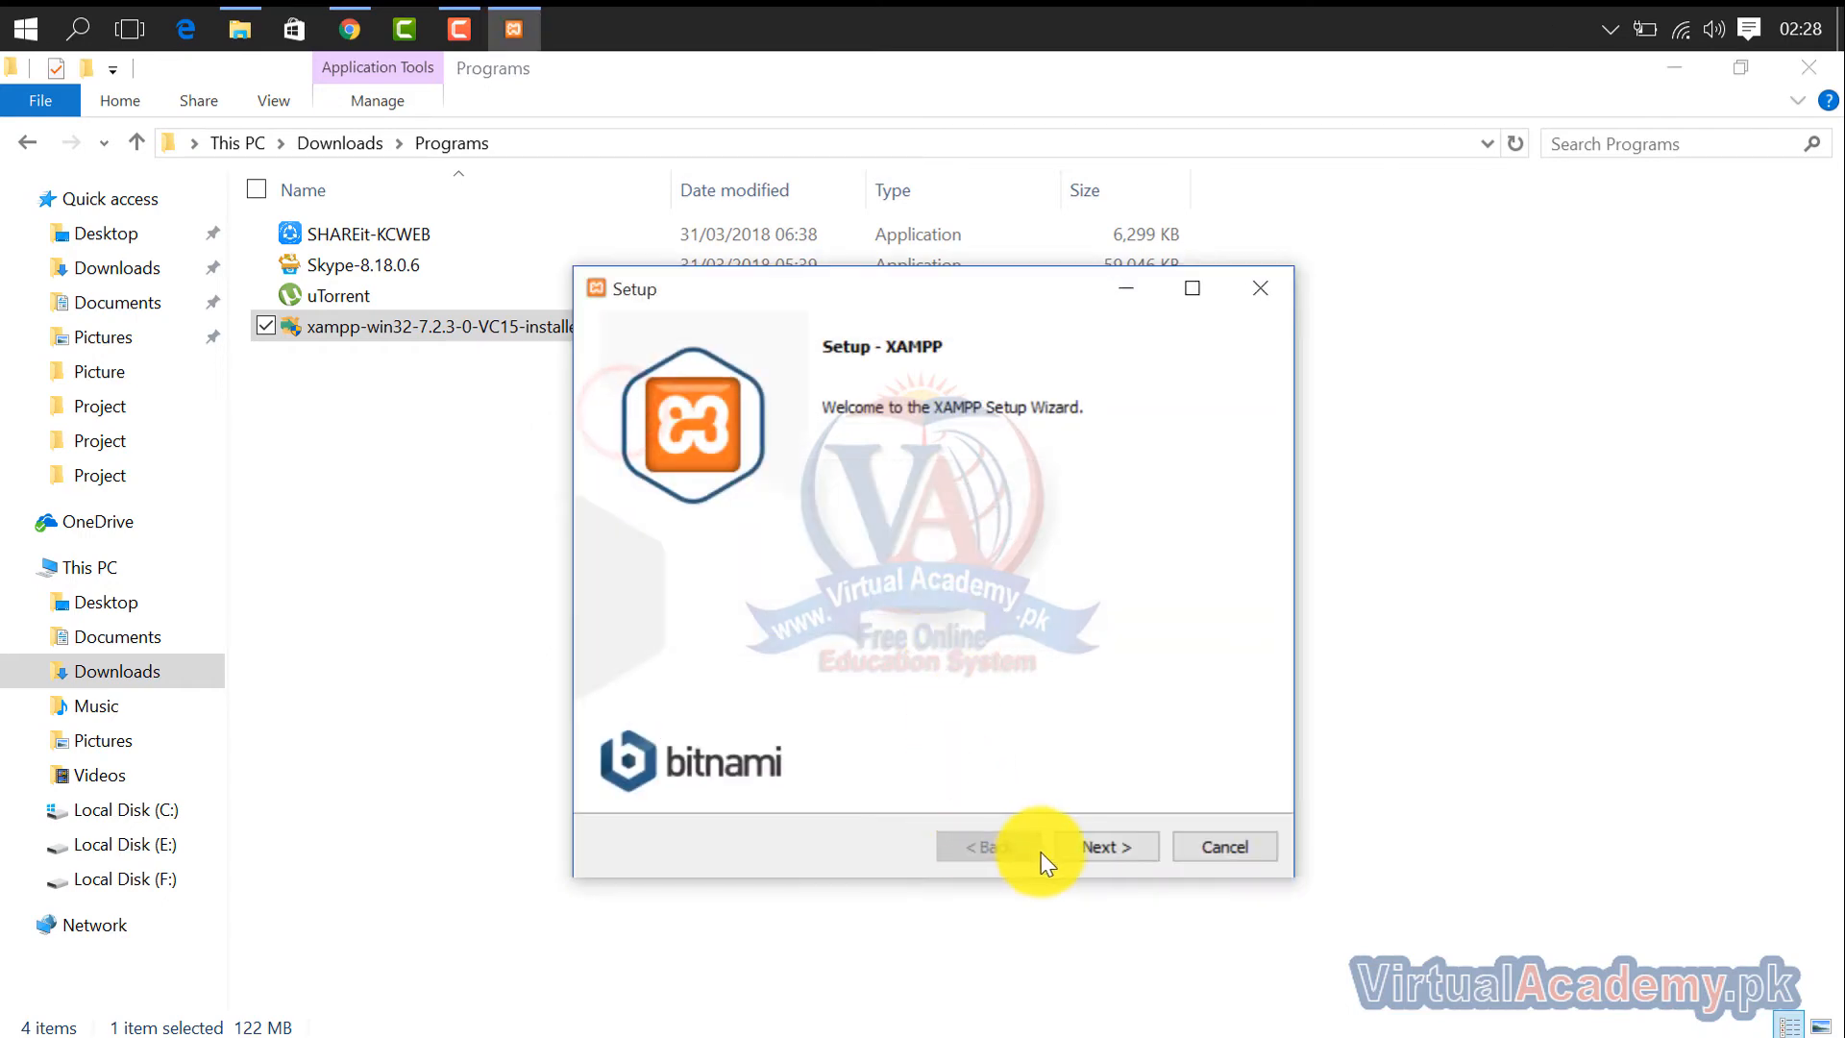
{"action": "left_click", "coordinate": [1105, 846]}
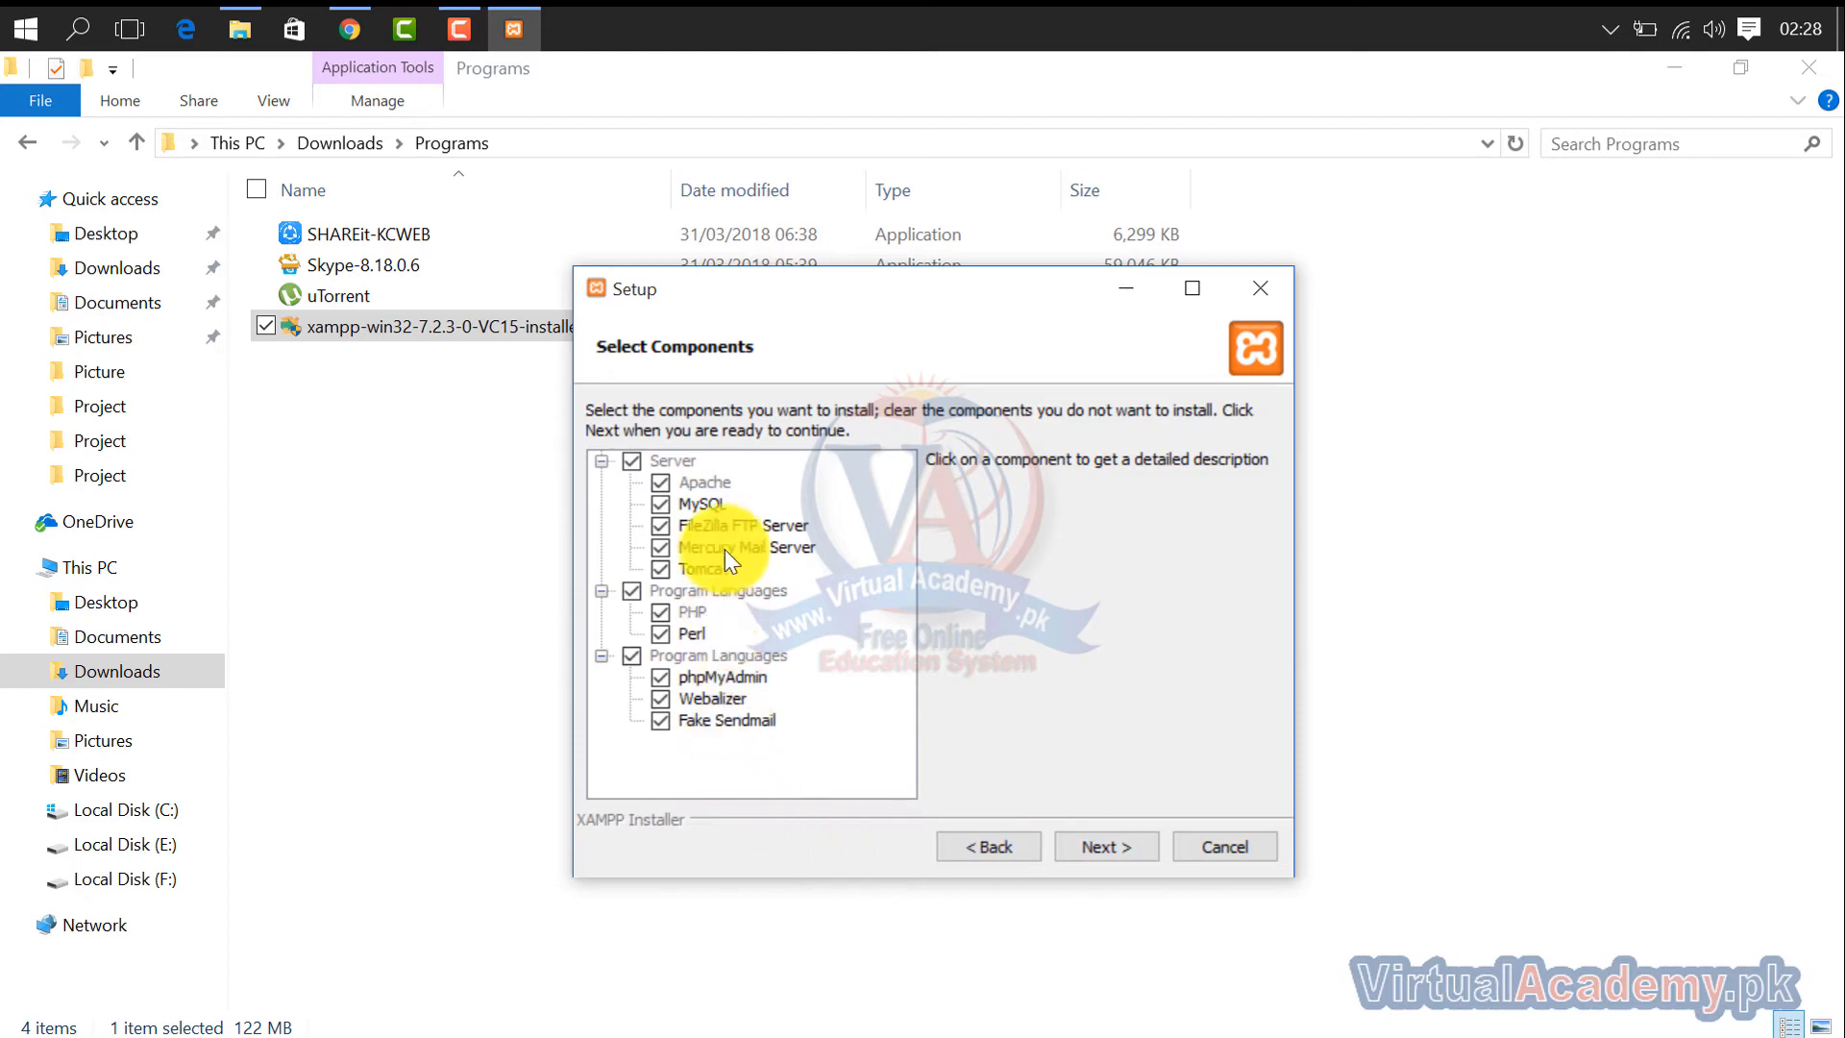
{"action": "left_click", "coordinate": [1105, 846]}
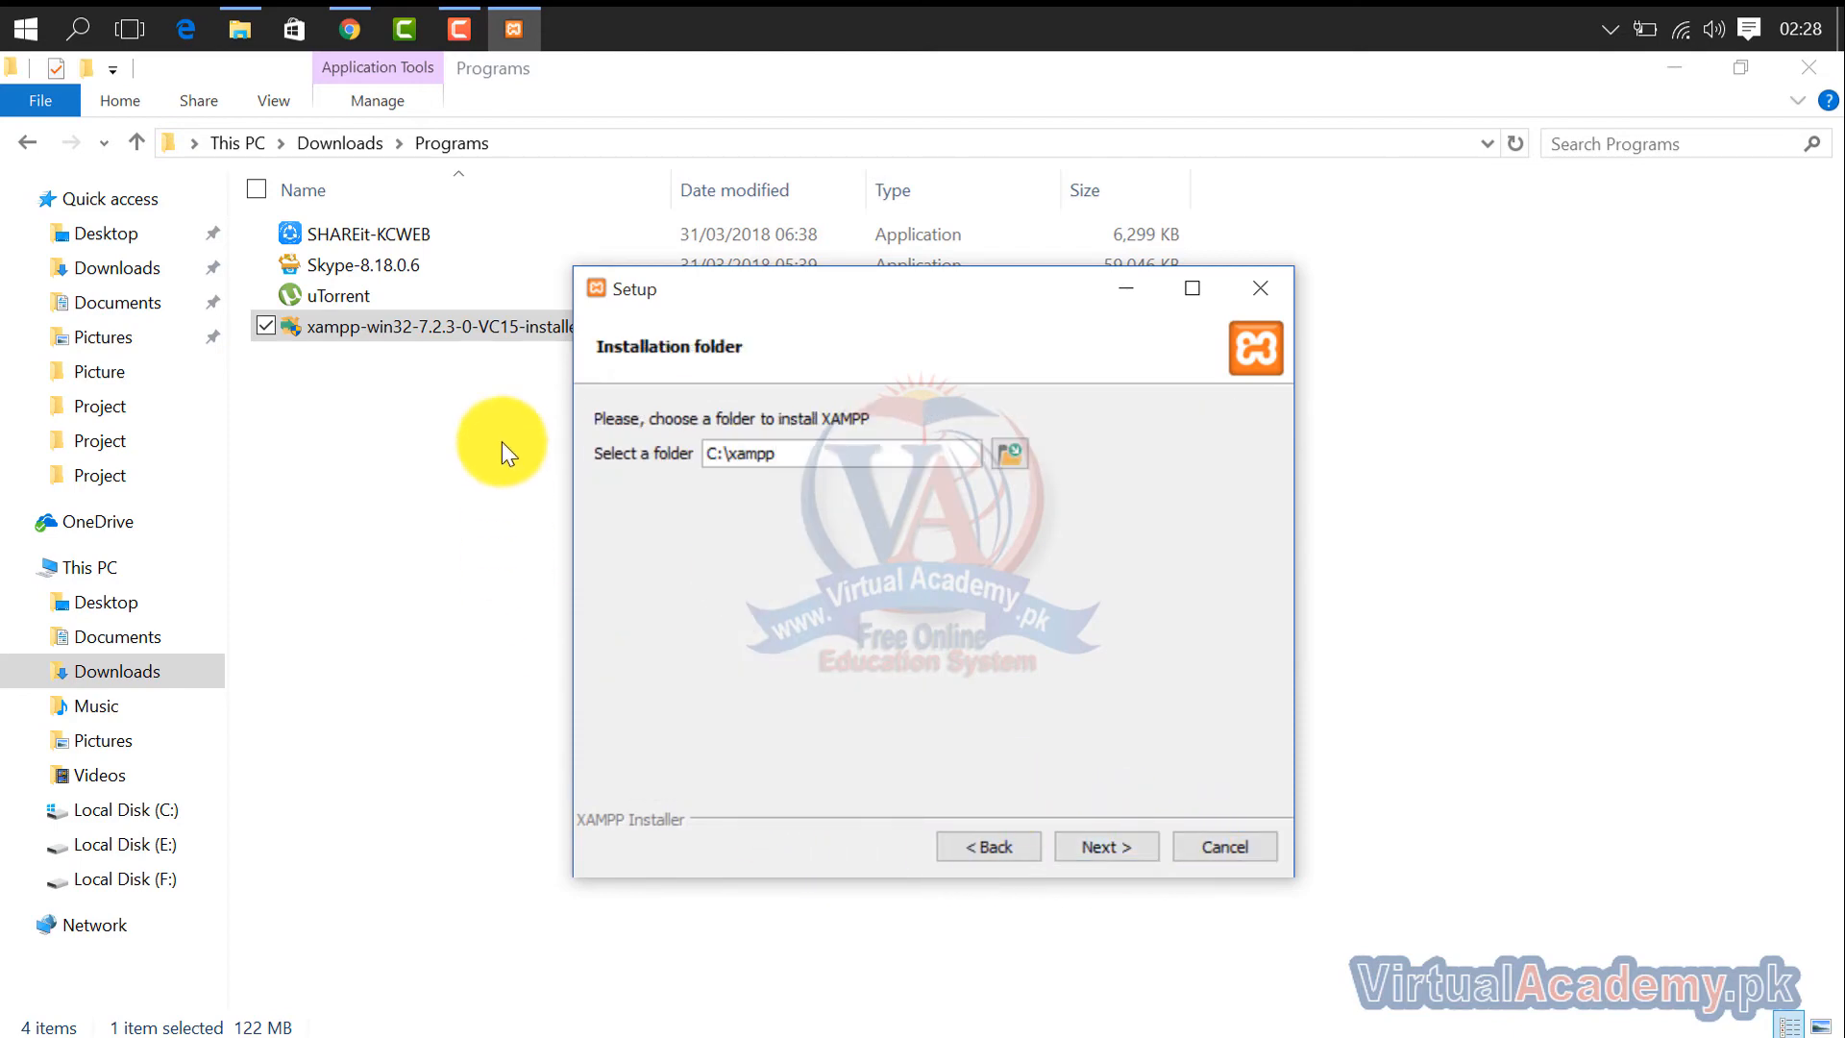
{"action": "left_click_drag", "start_coordinate": [804, 450], "coordinate": [586, 451]}
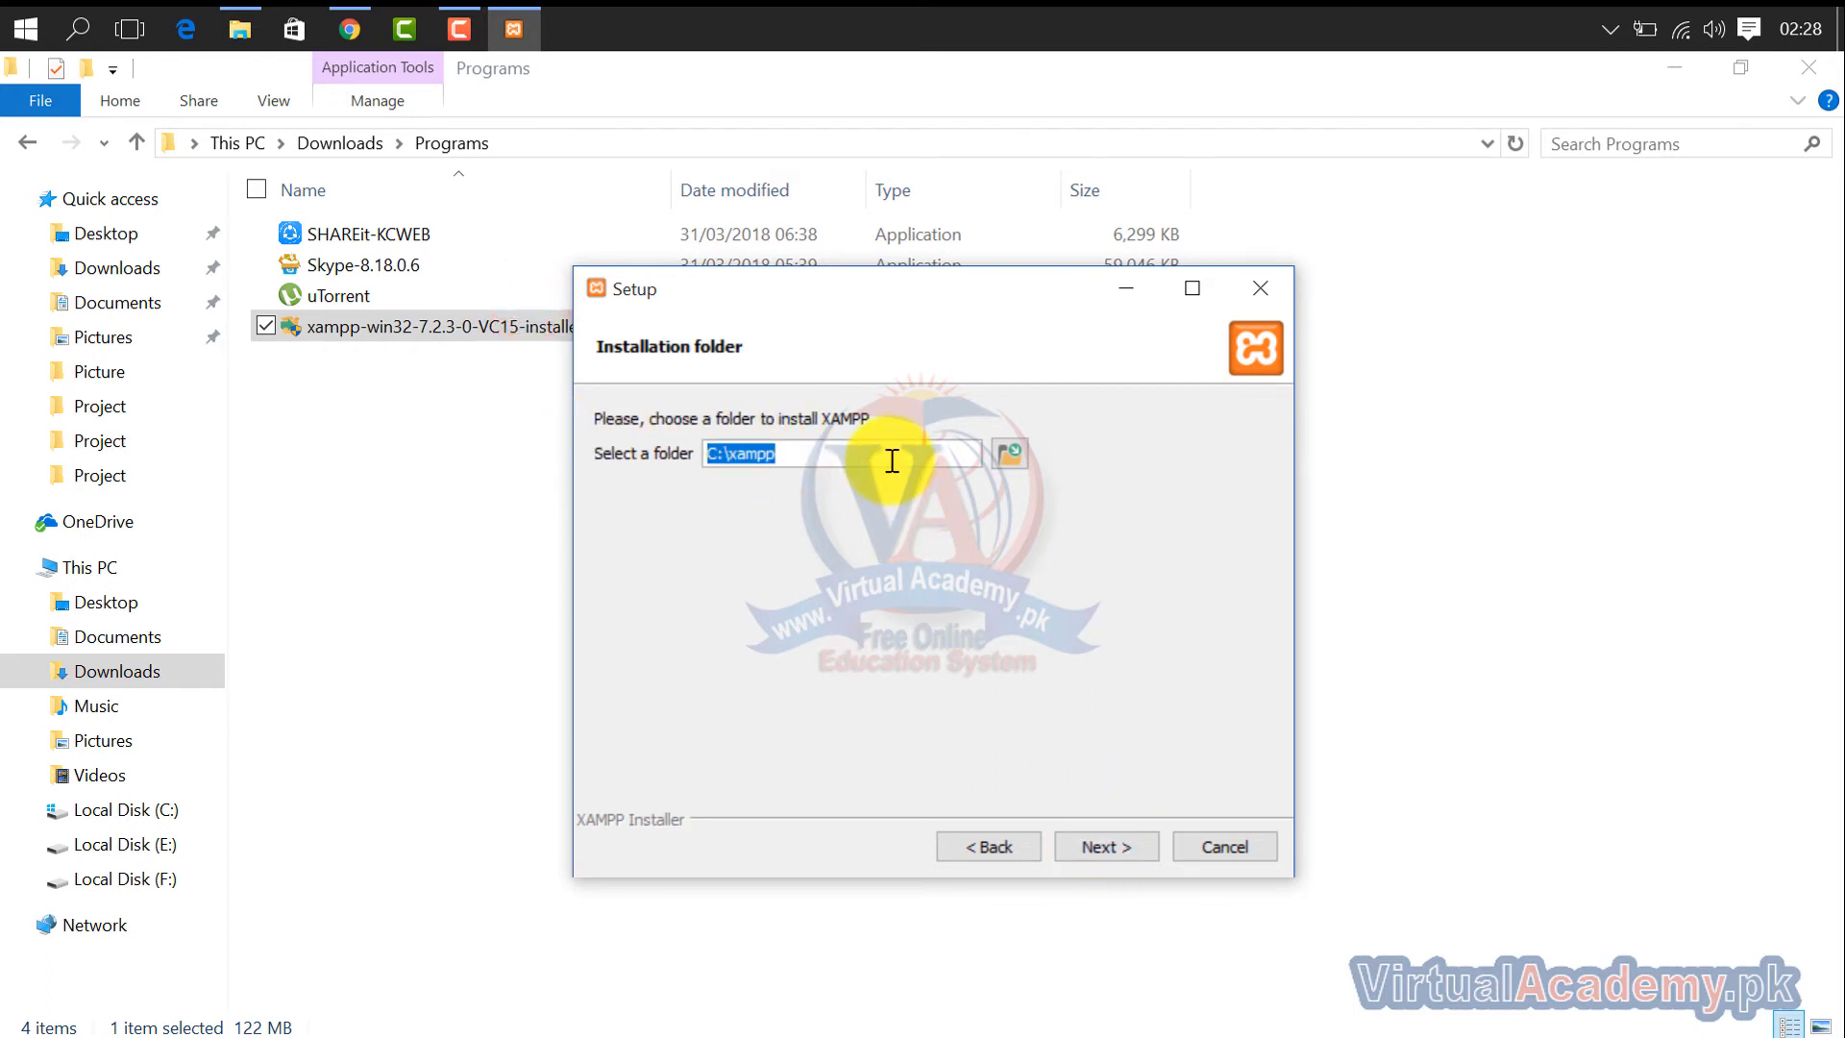
{"action": "left_click", "coordinate": [1113, 851]}
{"action": "key", "text": "Return"}
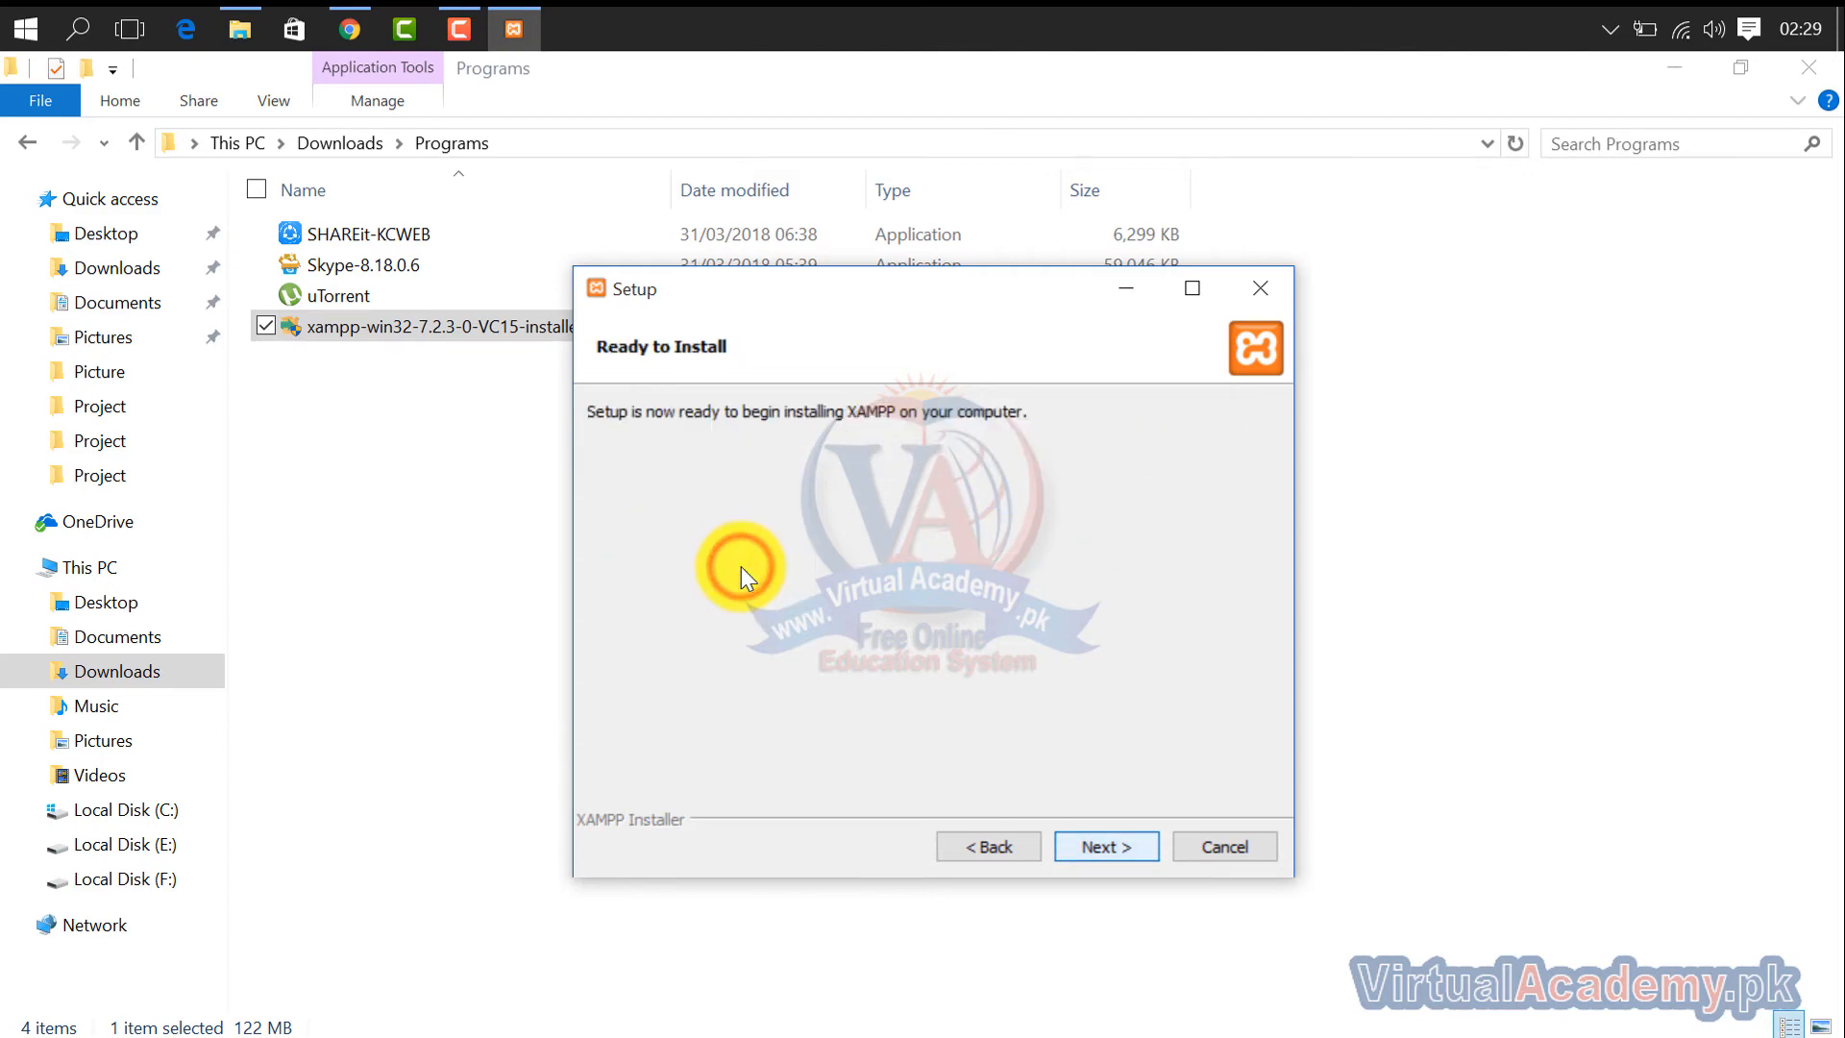
{"action": "key", "text": "Return"}
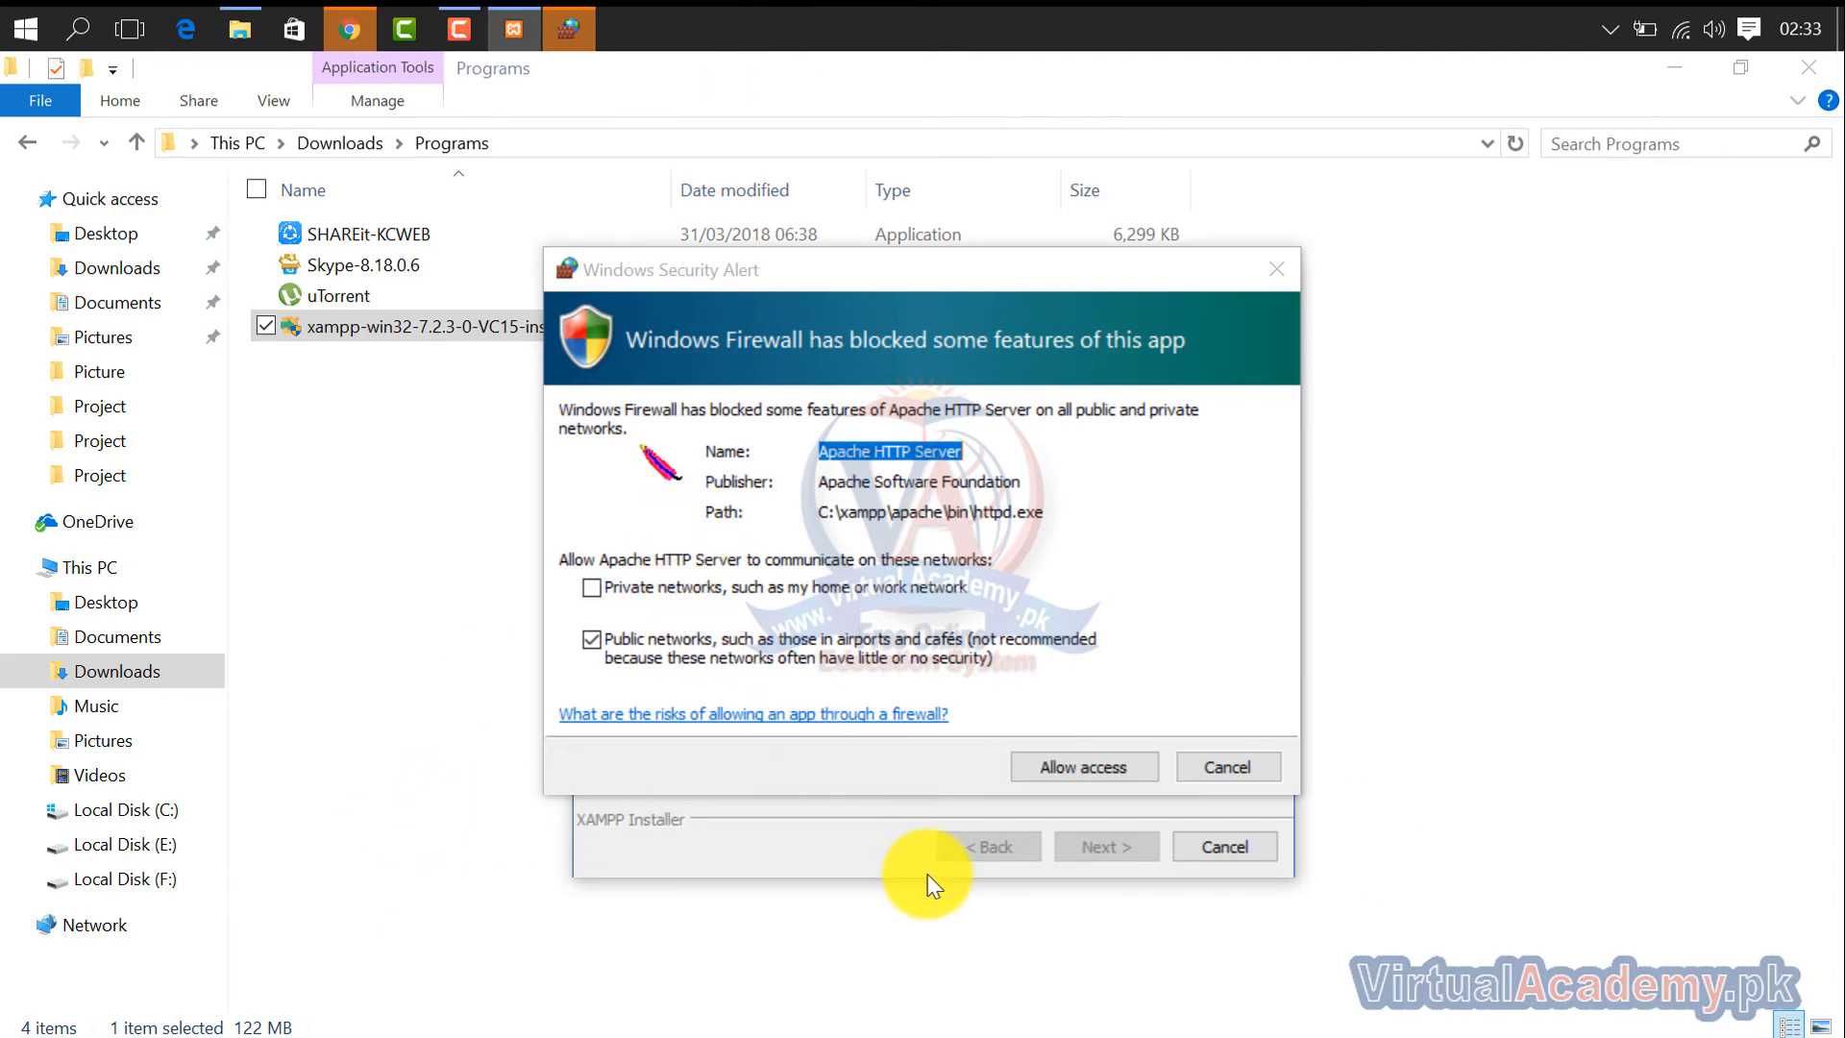
Step: Allow Apache HTTP Server through the firewall on public networks and finish the setup, starting the Control Panel in English
{"action": "left_click", "coordinate": [1091, 769]}
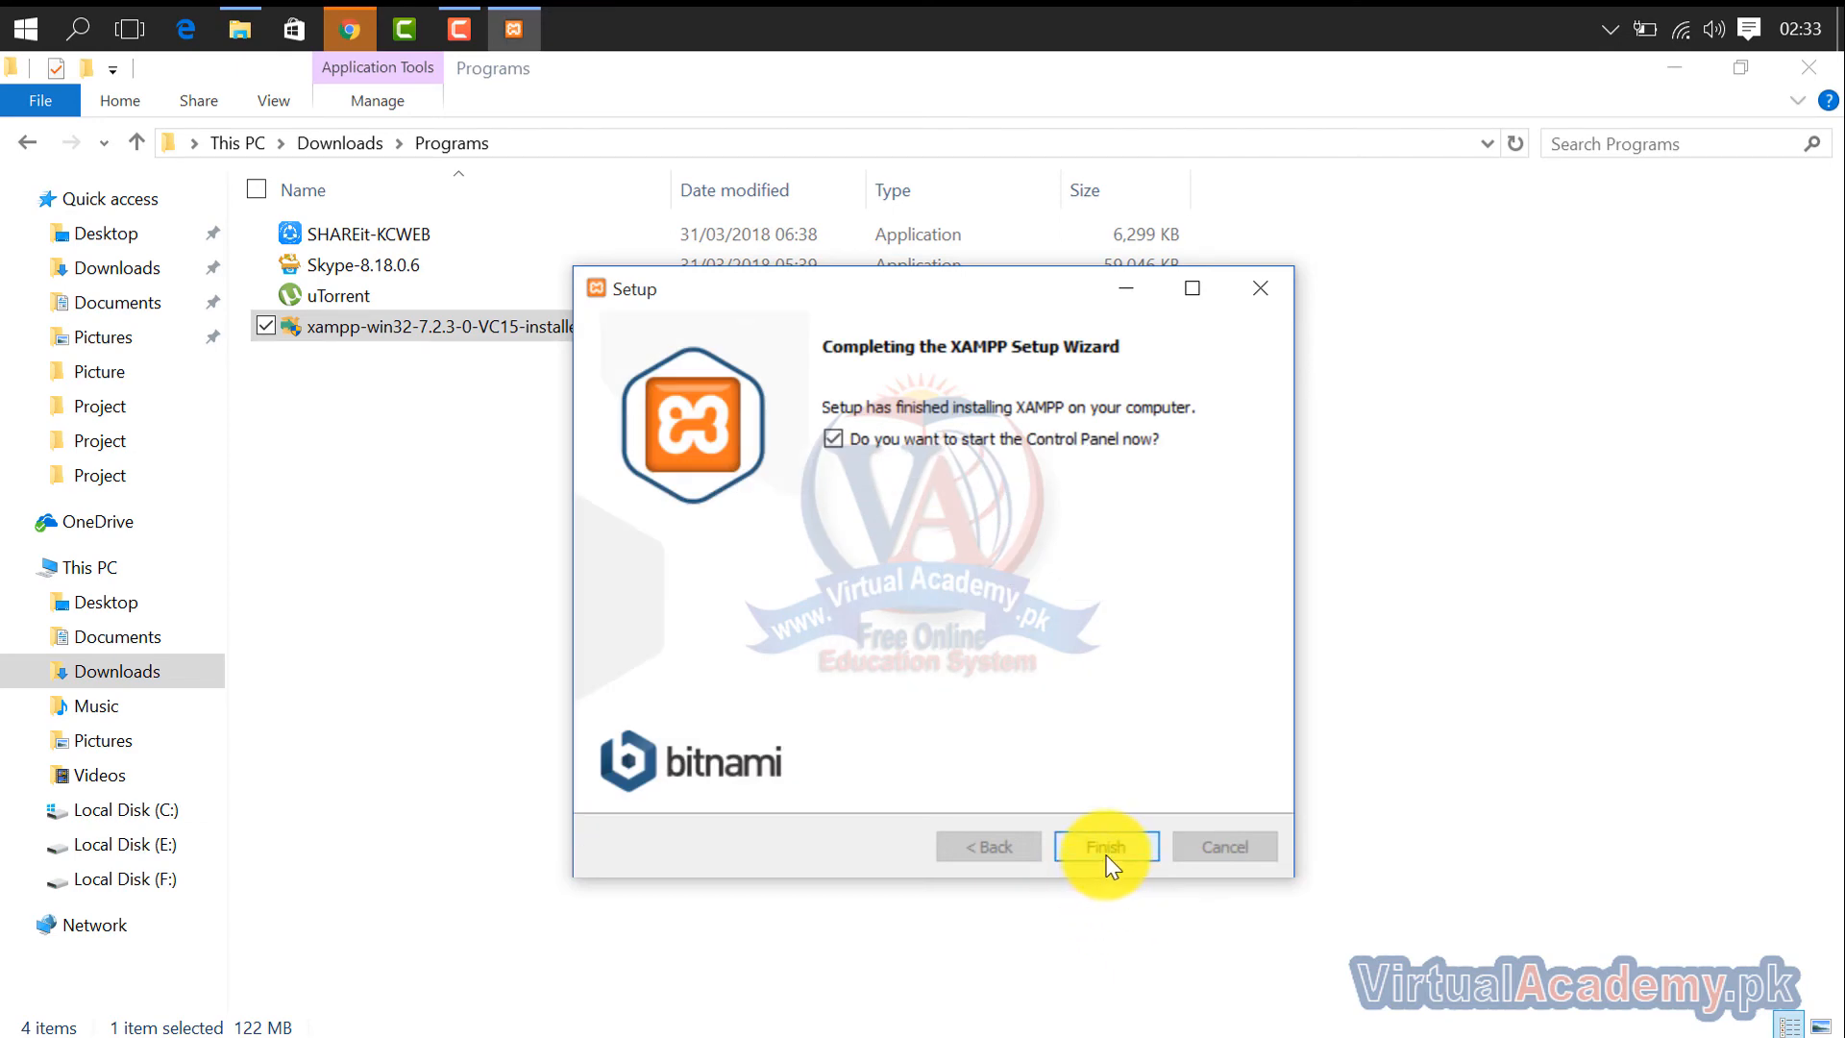
{"action": "left_click", "coordinate": [1107, 848]}
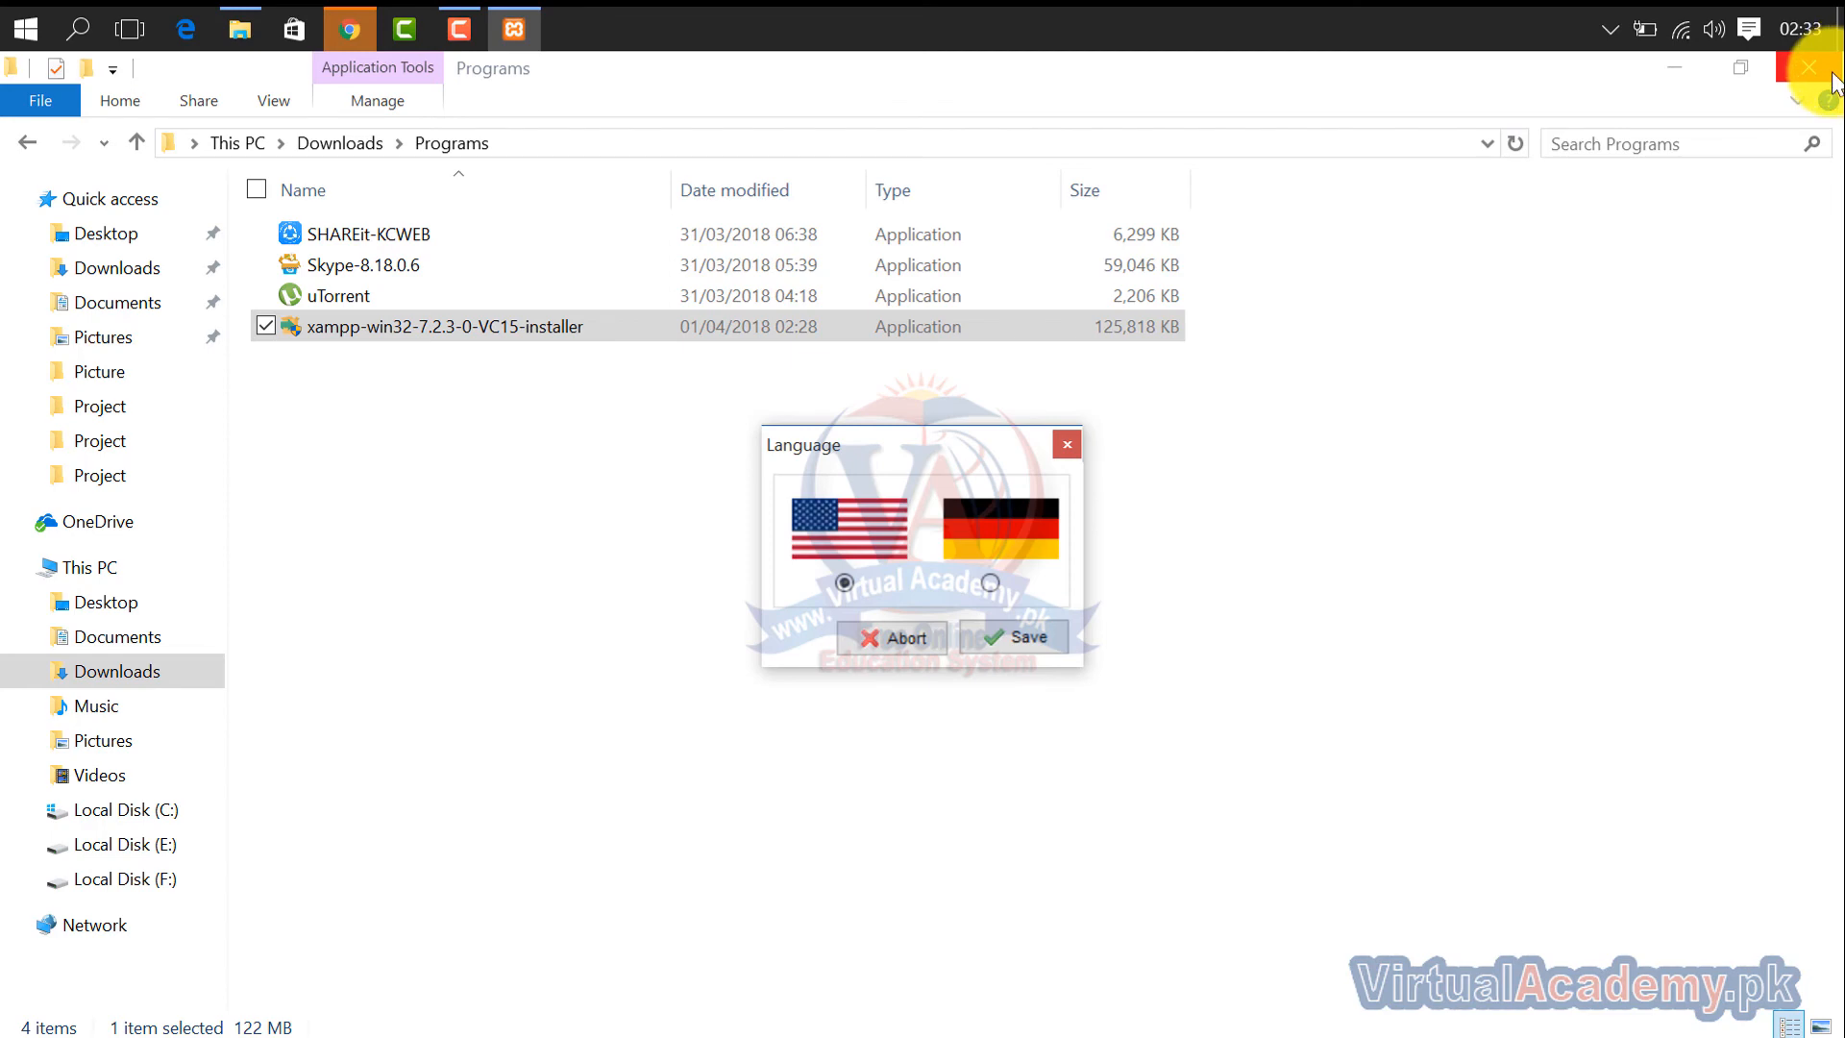
{"action": "left_click", "coordinate": [1014, 637]}
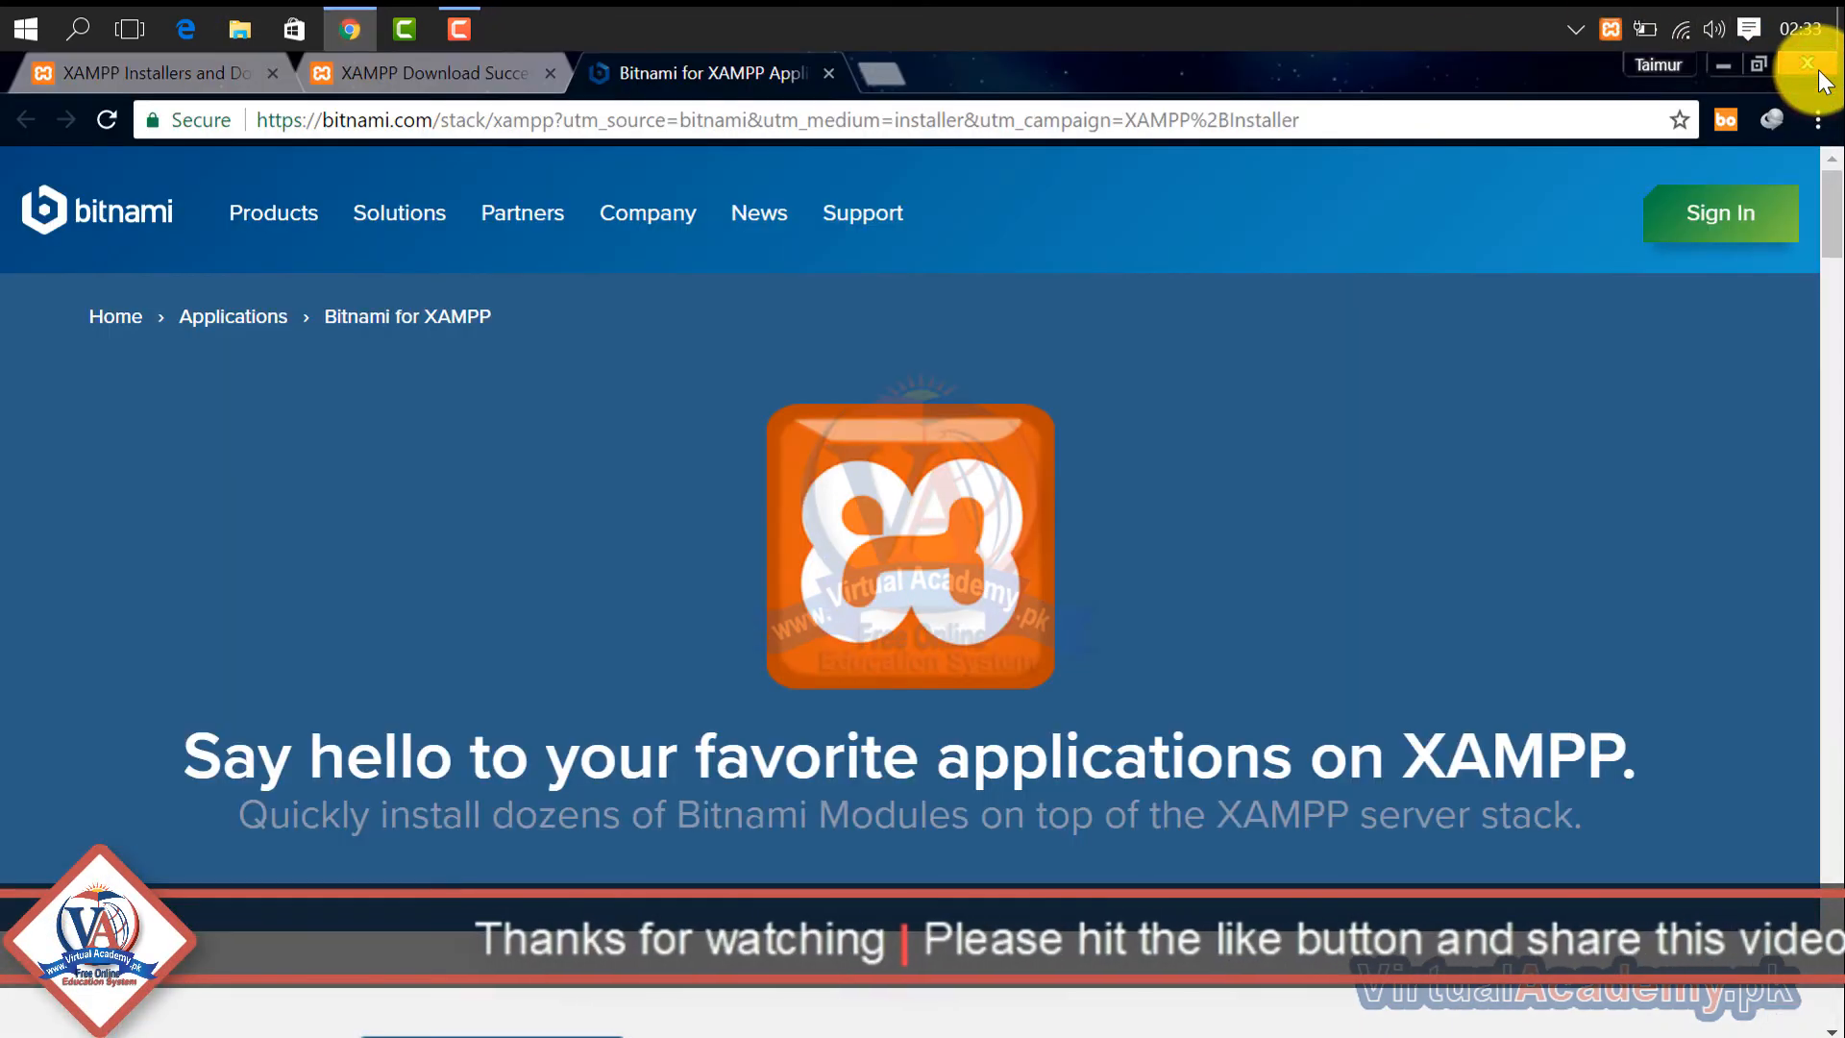
Step: Close the browser window and bring the XAMPP Control Panel out of the system tray to the middle of the desktop
{"action": "left_click", "coordinate": [1823, 77]}
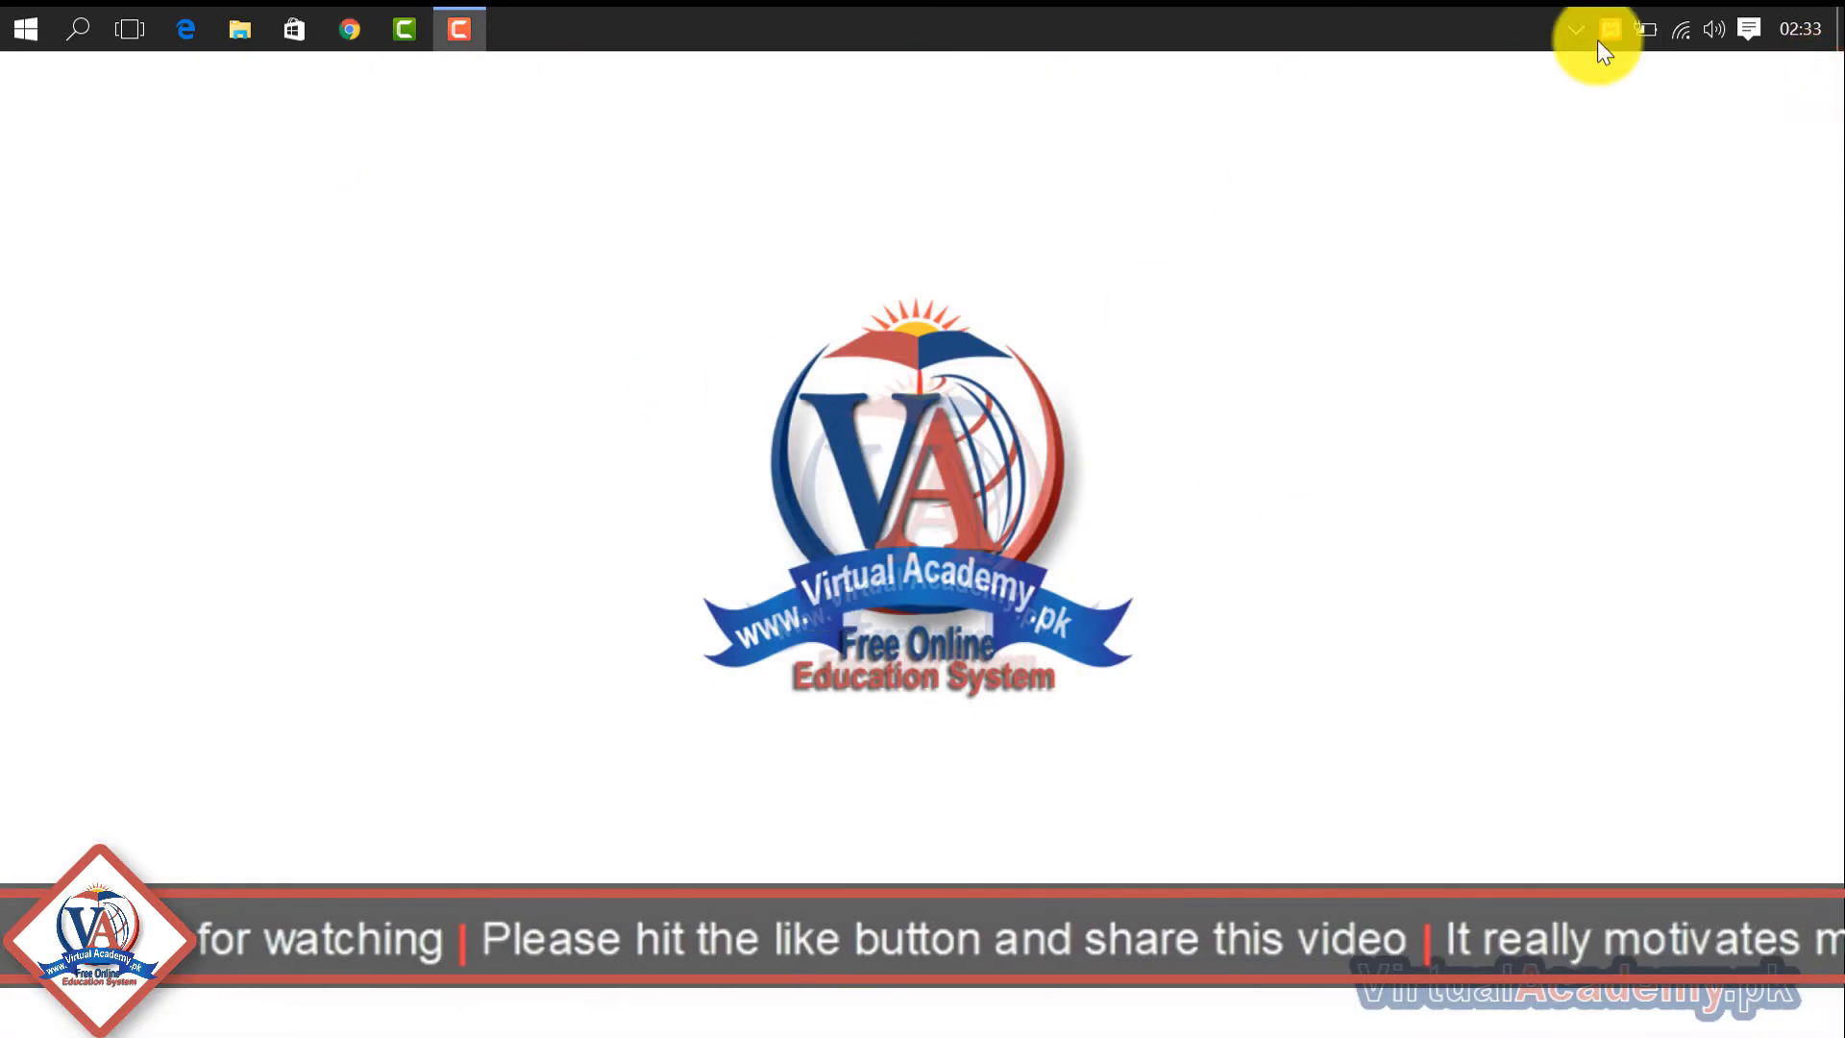
{"action": "left_click", "coordinate": [1576, 27]}
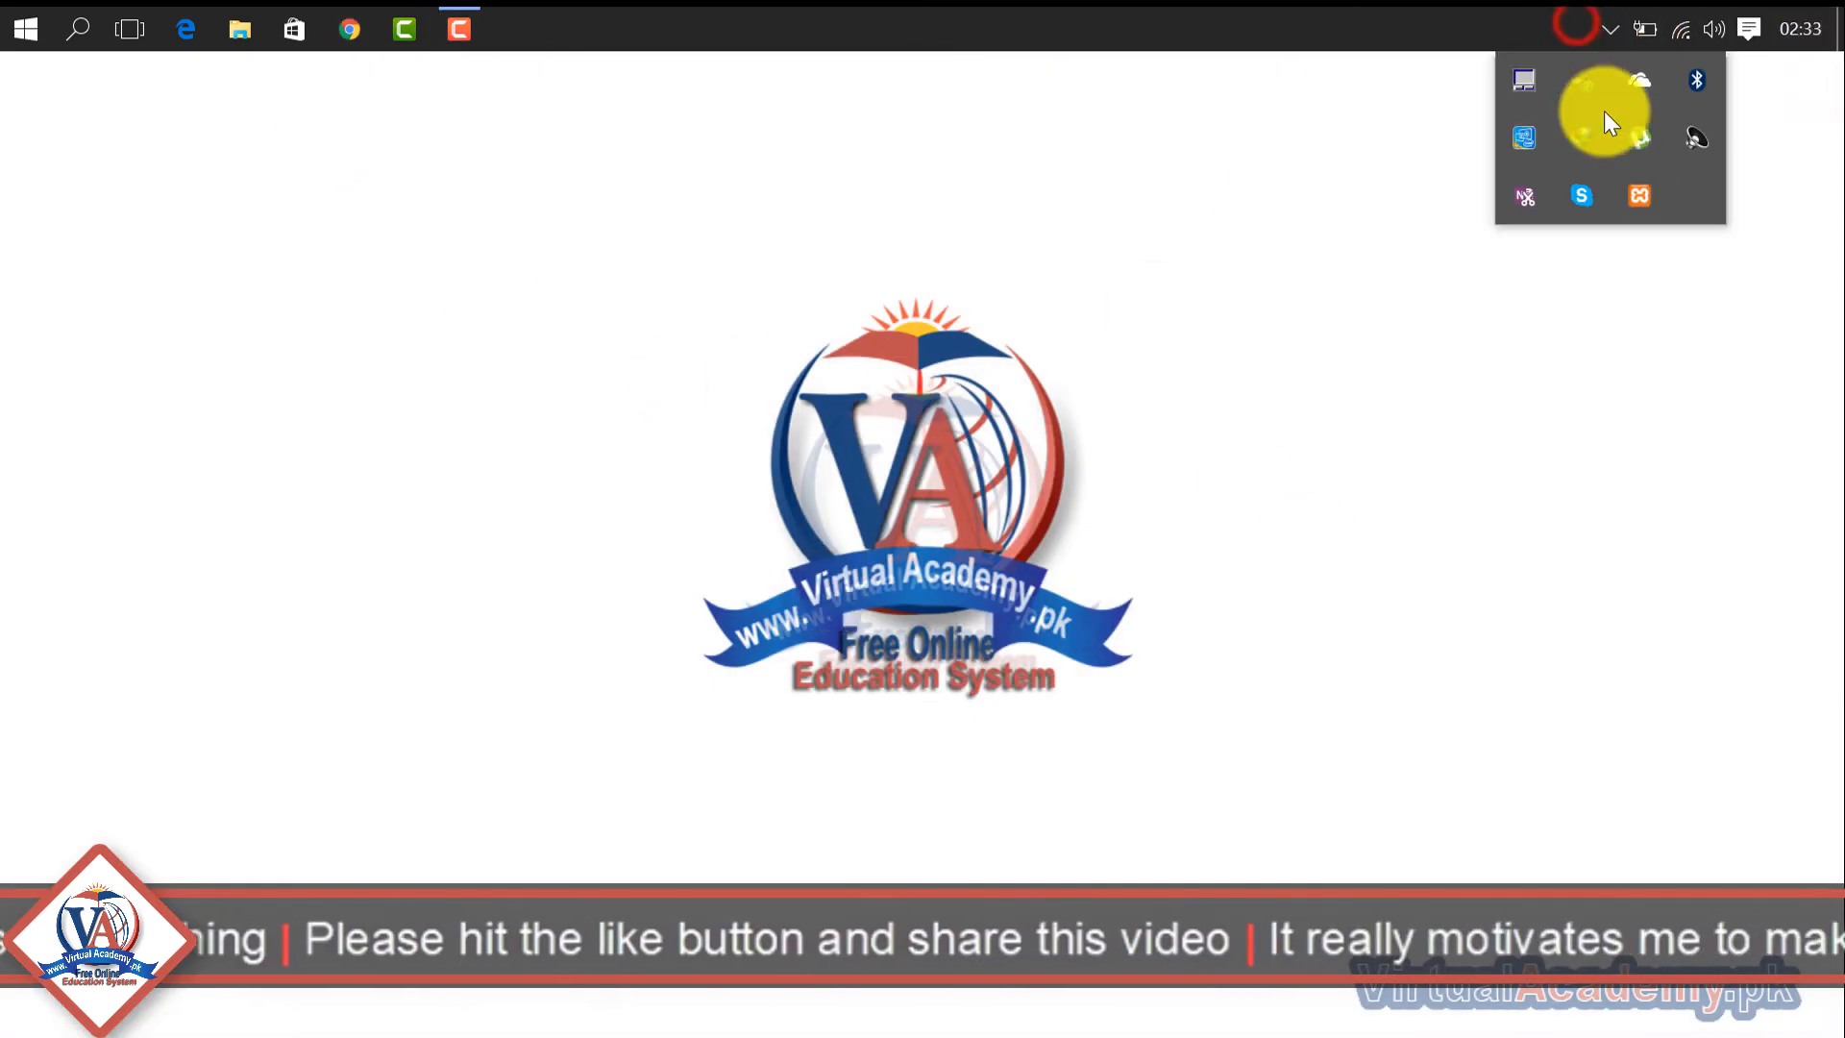
{"action": "left_click", "coordinate": [1649, 193]}
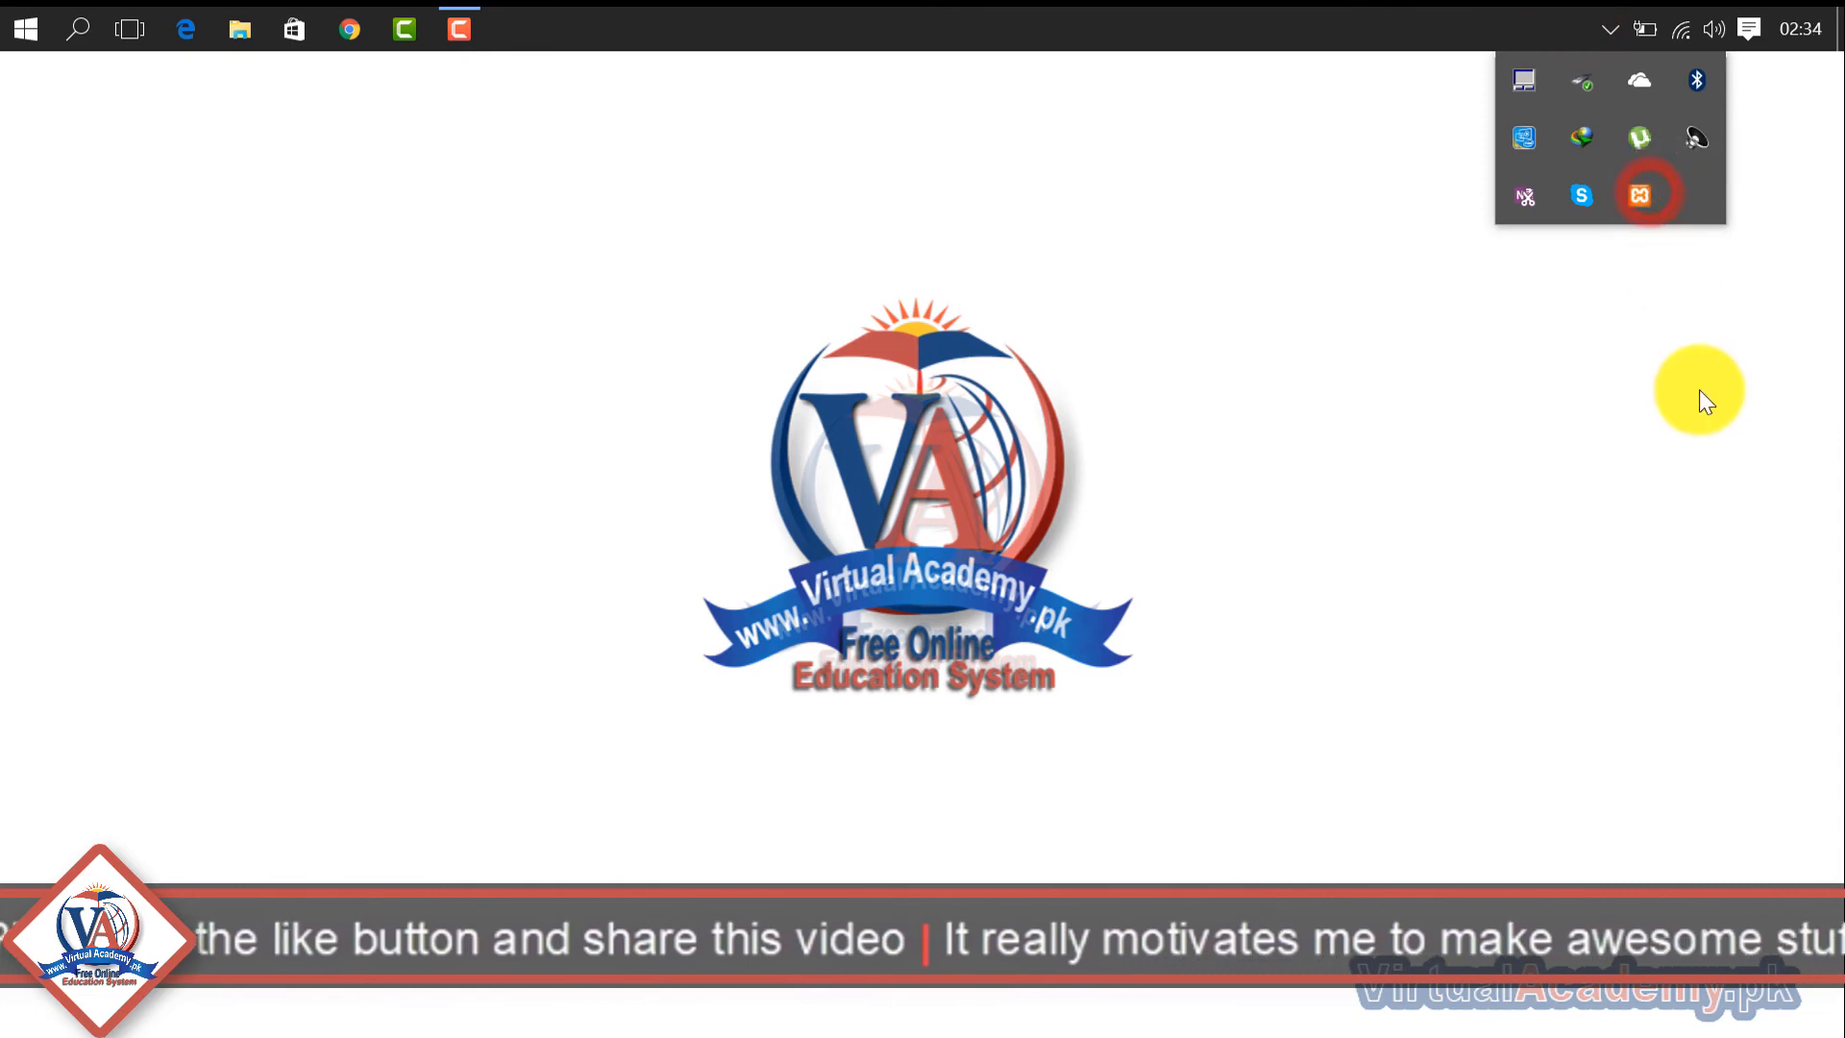
{"action": "left_click", "coordinate": [1374, 364]}
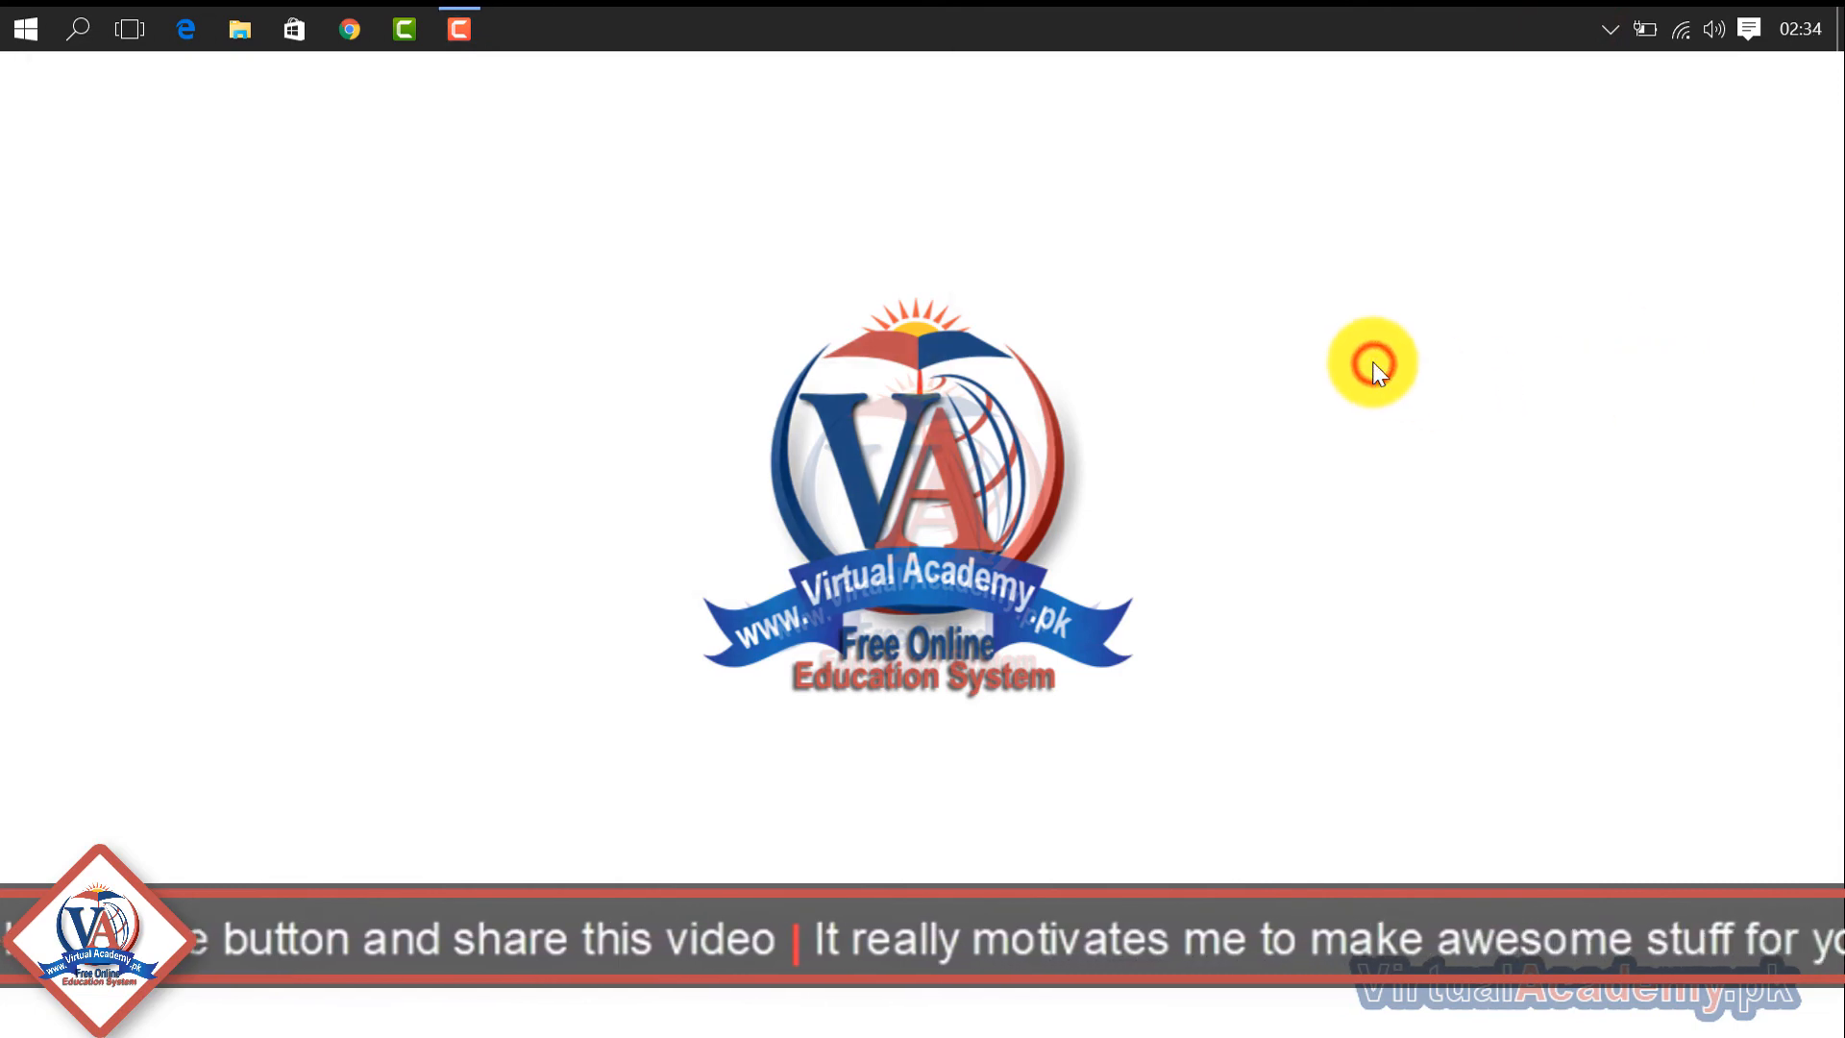
{"action": "left_click", "coordinate": [1611, 29]}
{"action": "left_click", "coordinate": [1651, 200]}
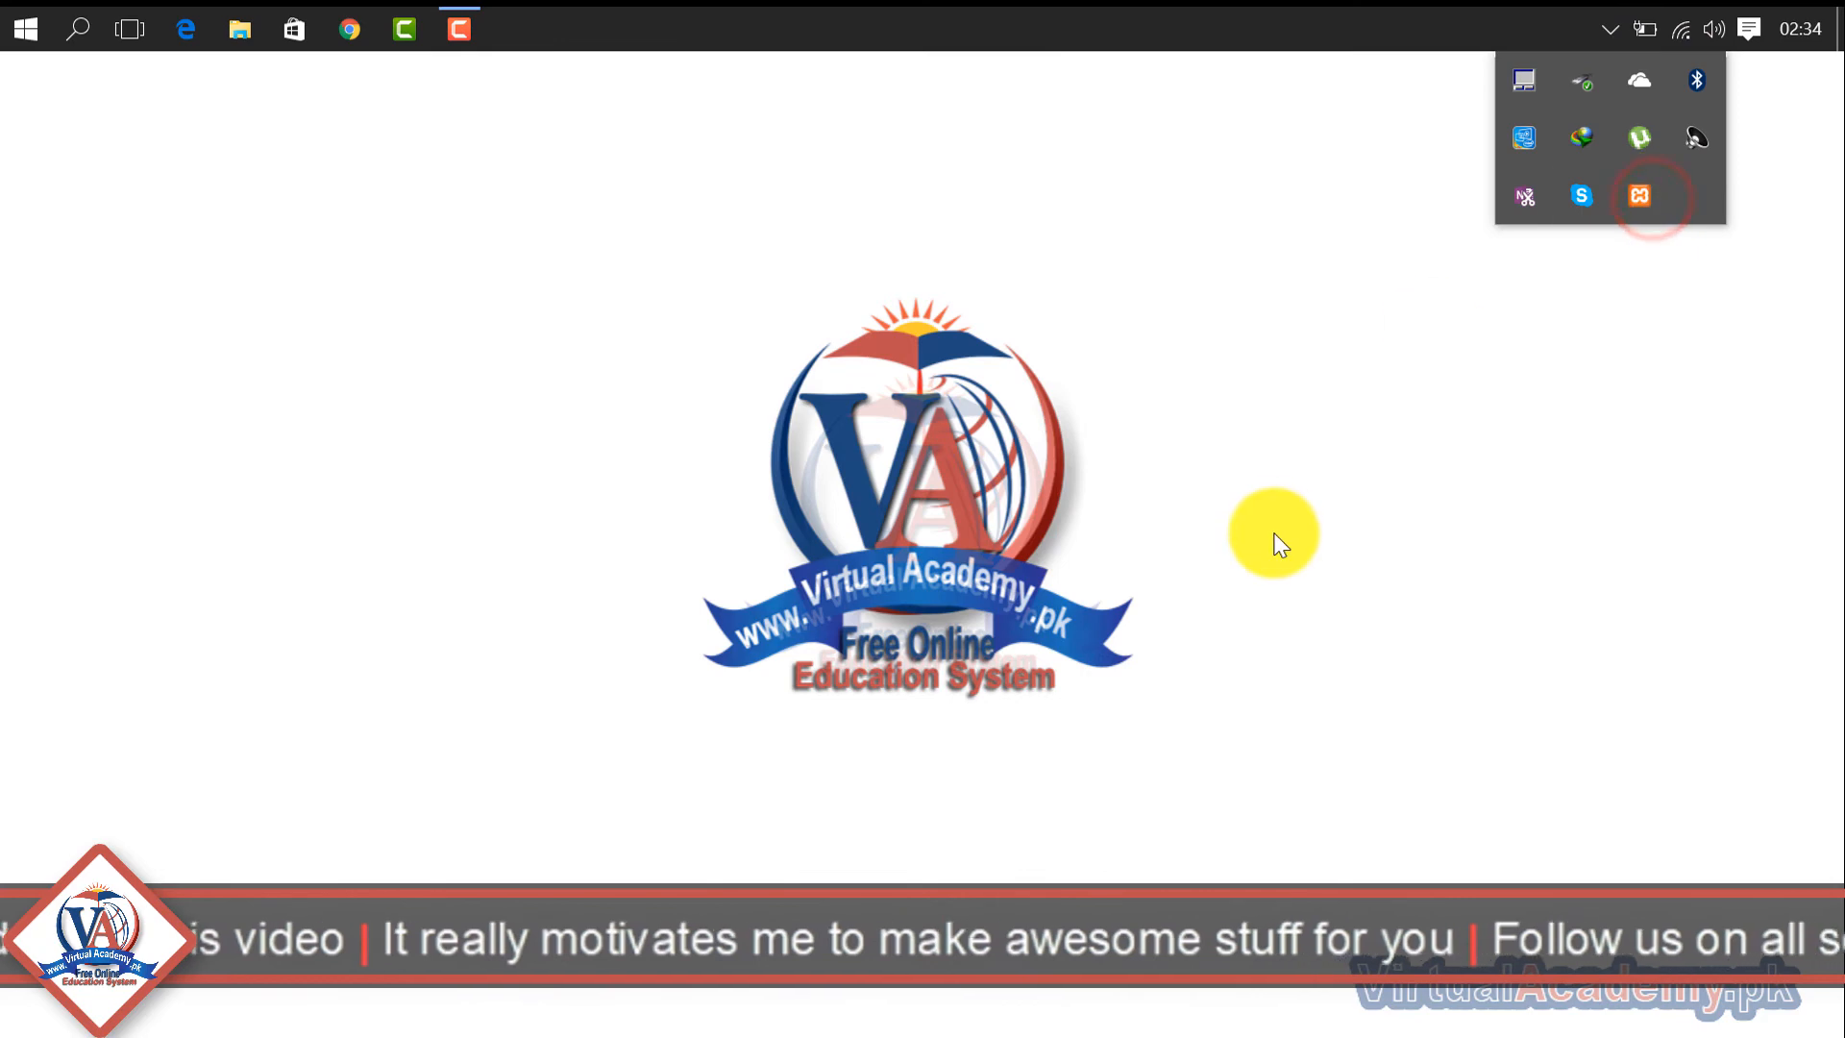
{"action": "left_click", "coordinate": [1638, 195]}
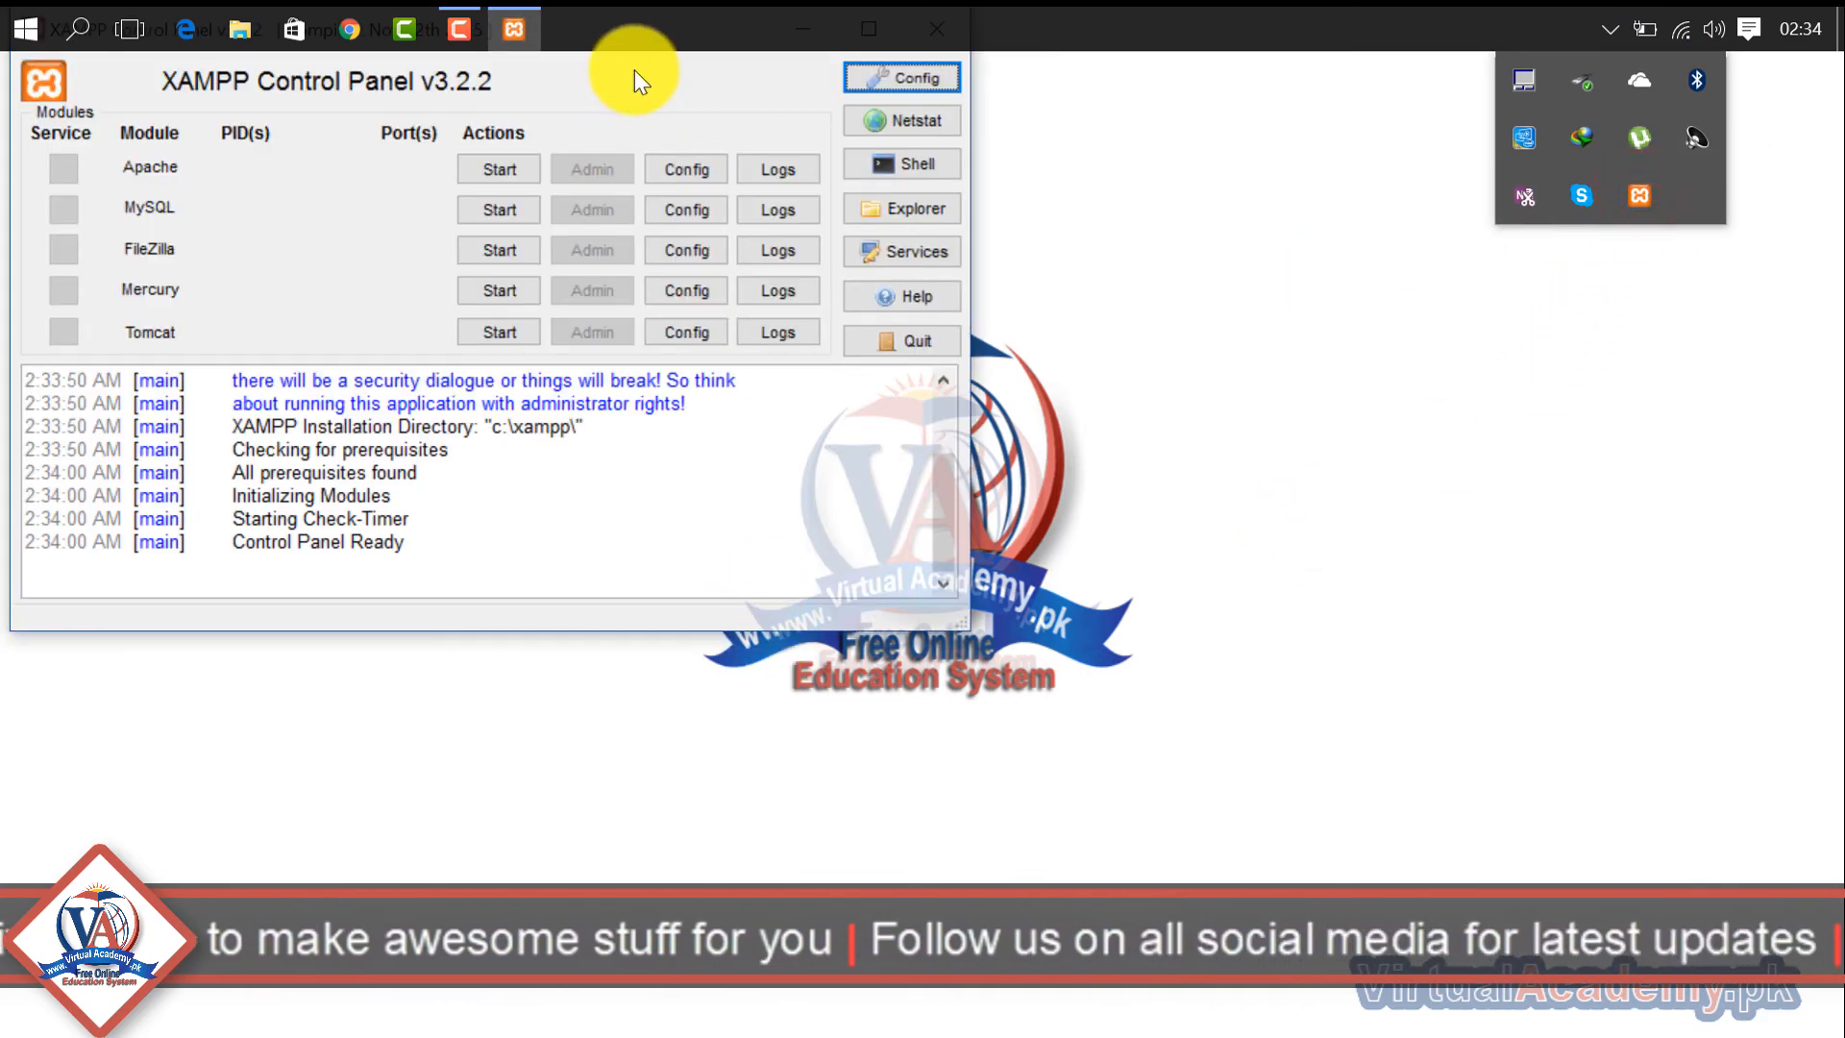
{"action": "left_click", "coordinate": [651, 107]}
{"action": "left_click_drag", "start_coordinate": [692, 71], "coordinate": [998, 217]}
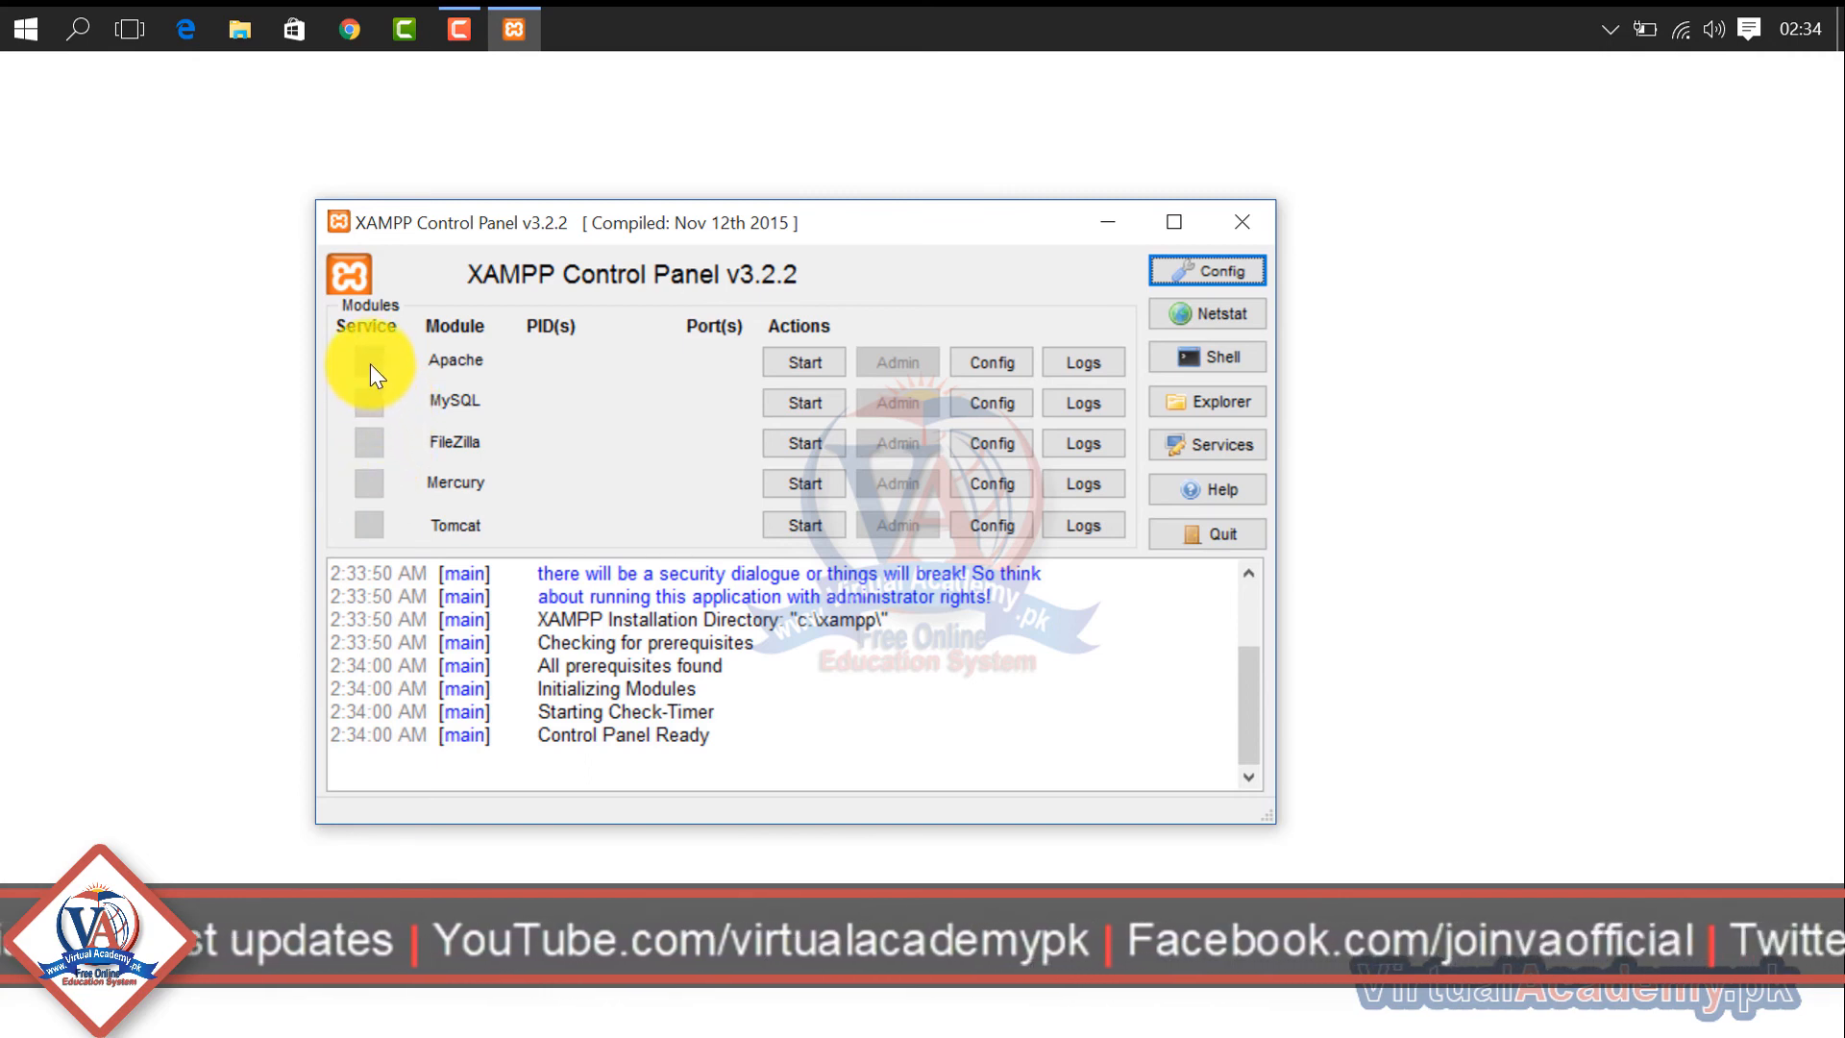
Step: Start the Apache and MySQL modules and allow mysqld through the firewall on public networks
{"action": "left_click", "coordinate": [246, 245]}
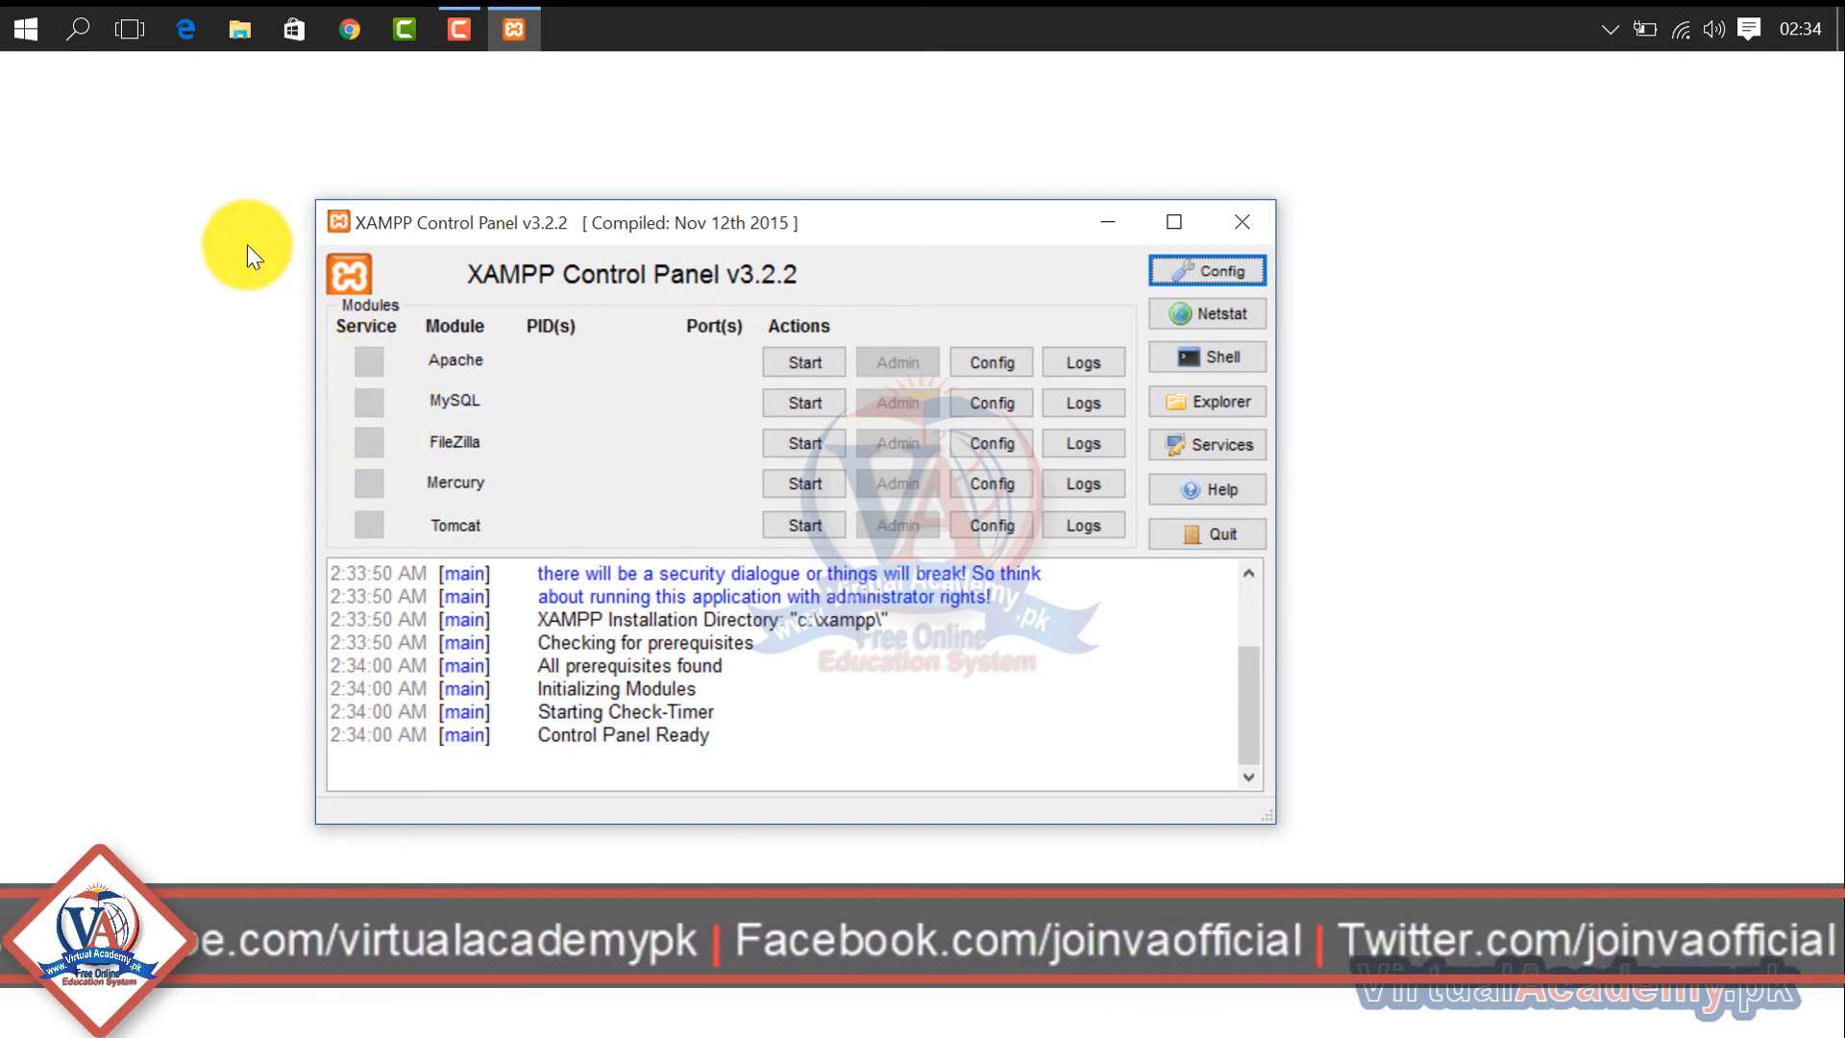
{"action": "left_click", "coordinate": [799, 363]}
{"action": "left_click", "coordinate": [533, 245]}
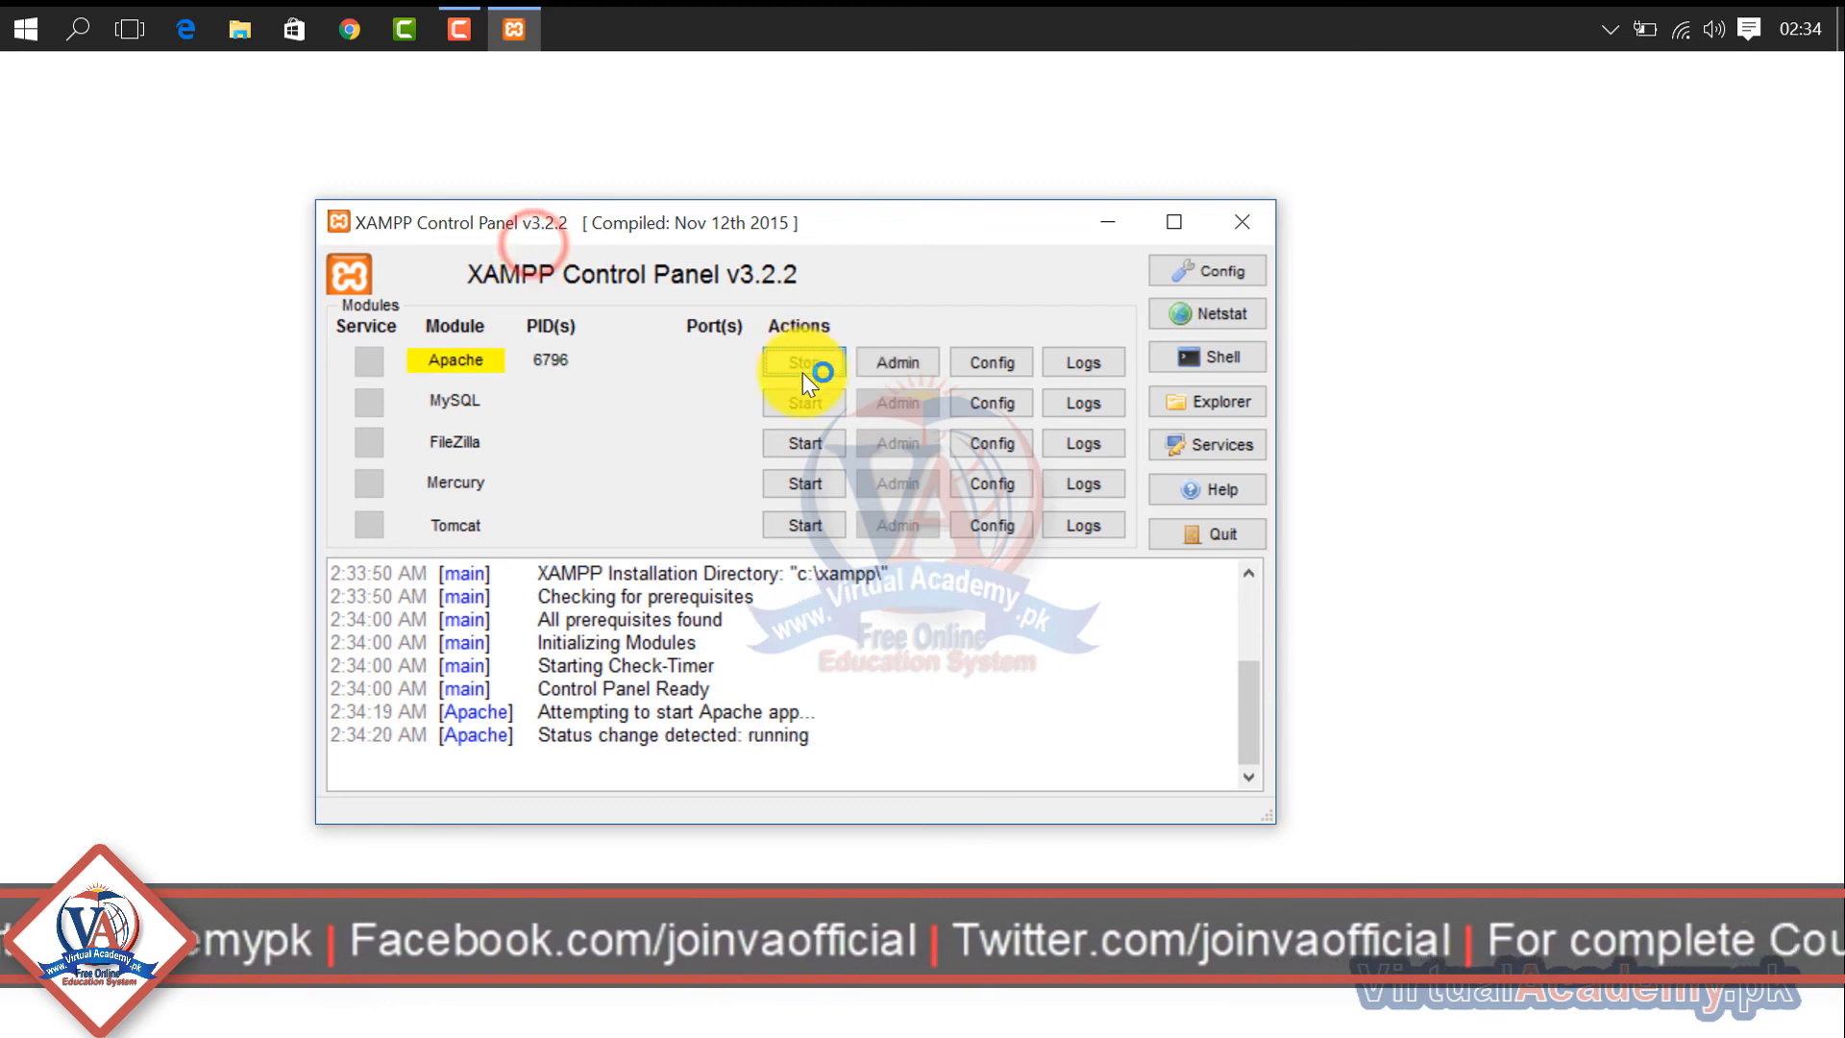
{"action": "left_click", "coordinate": [808, 403]}
{"action": "left_click", "coordinate": [539, 271]}
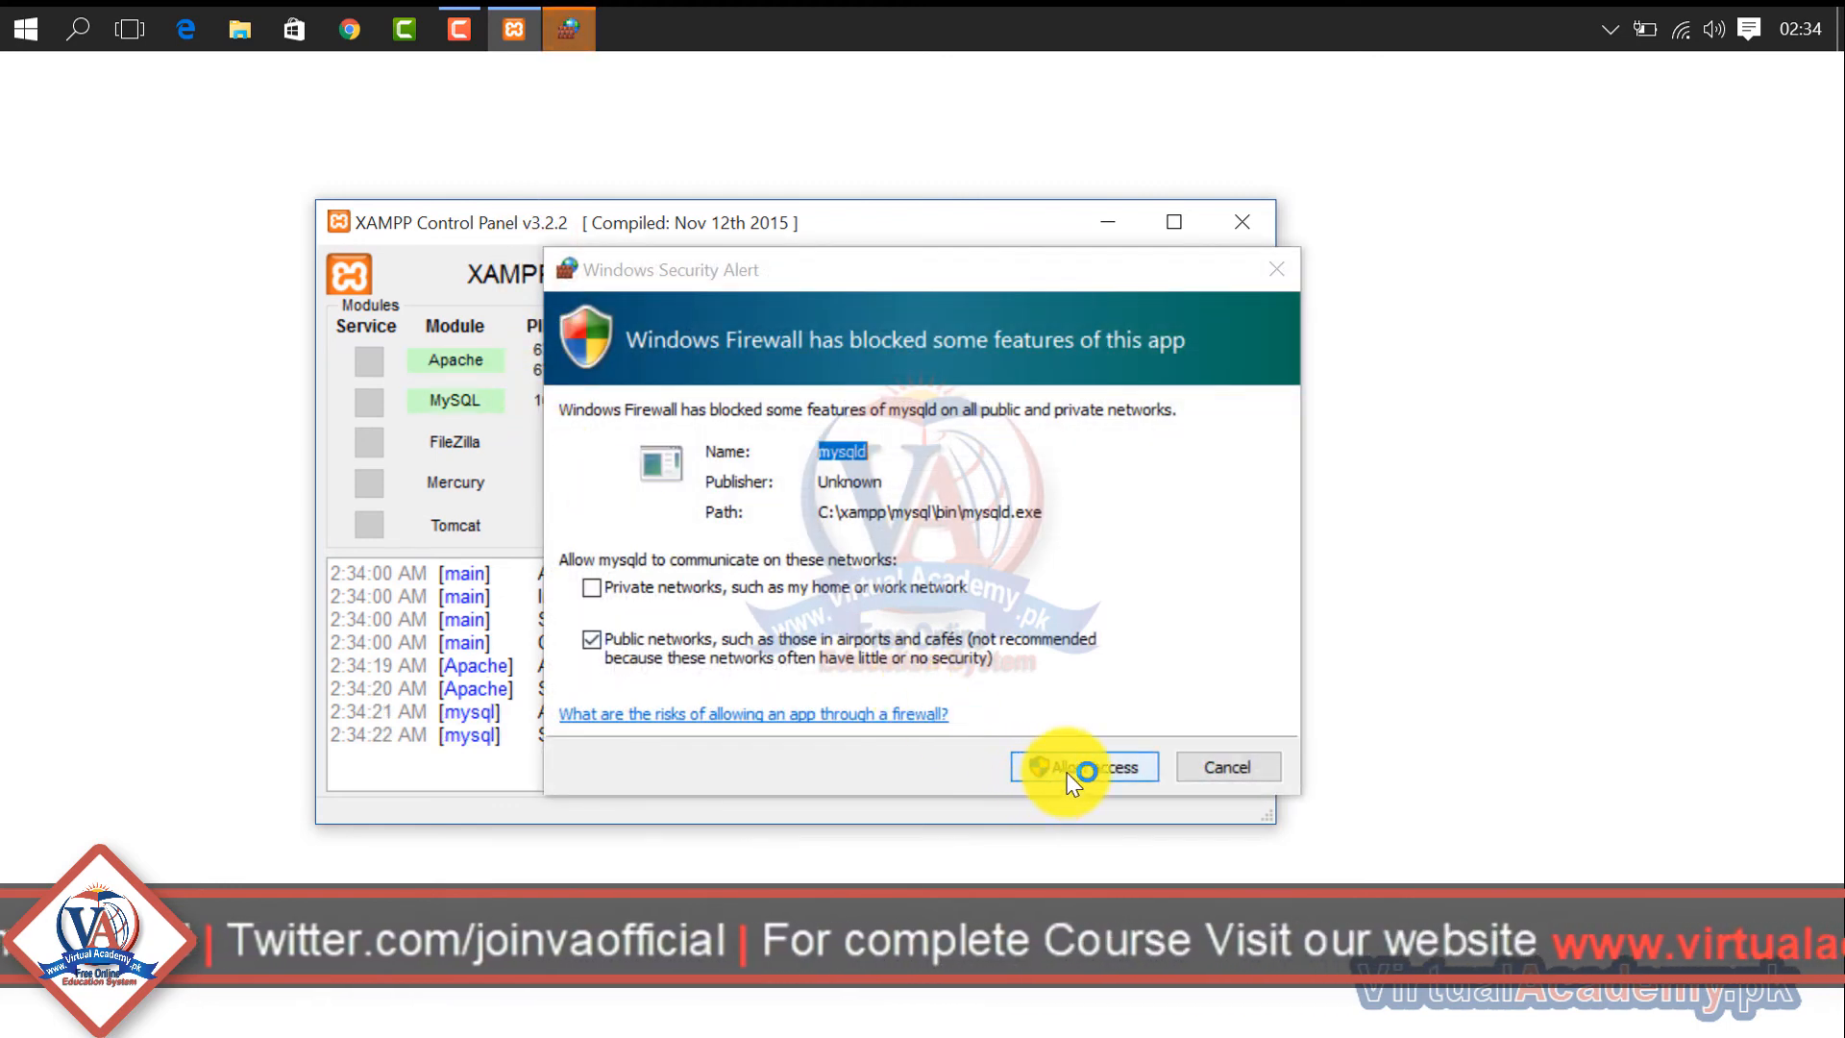
{"action": "left_click", "coordinate": [715, 516]}
{"action": "key", "text": "Return"}
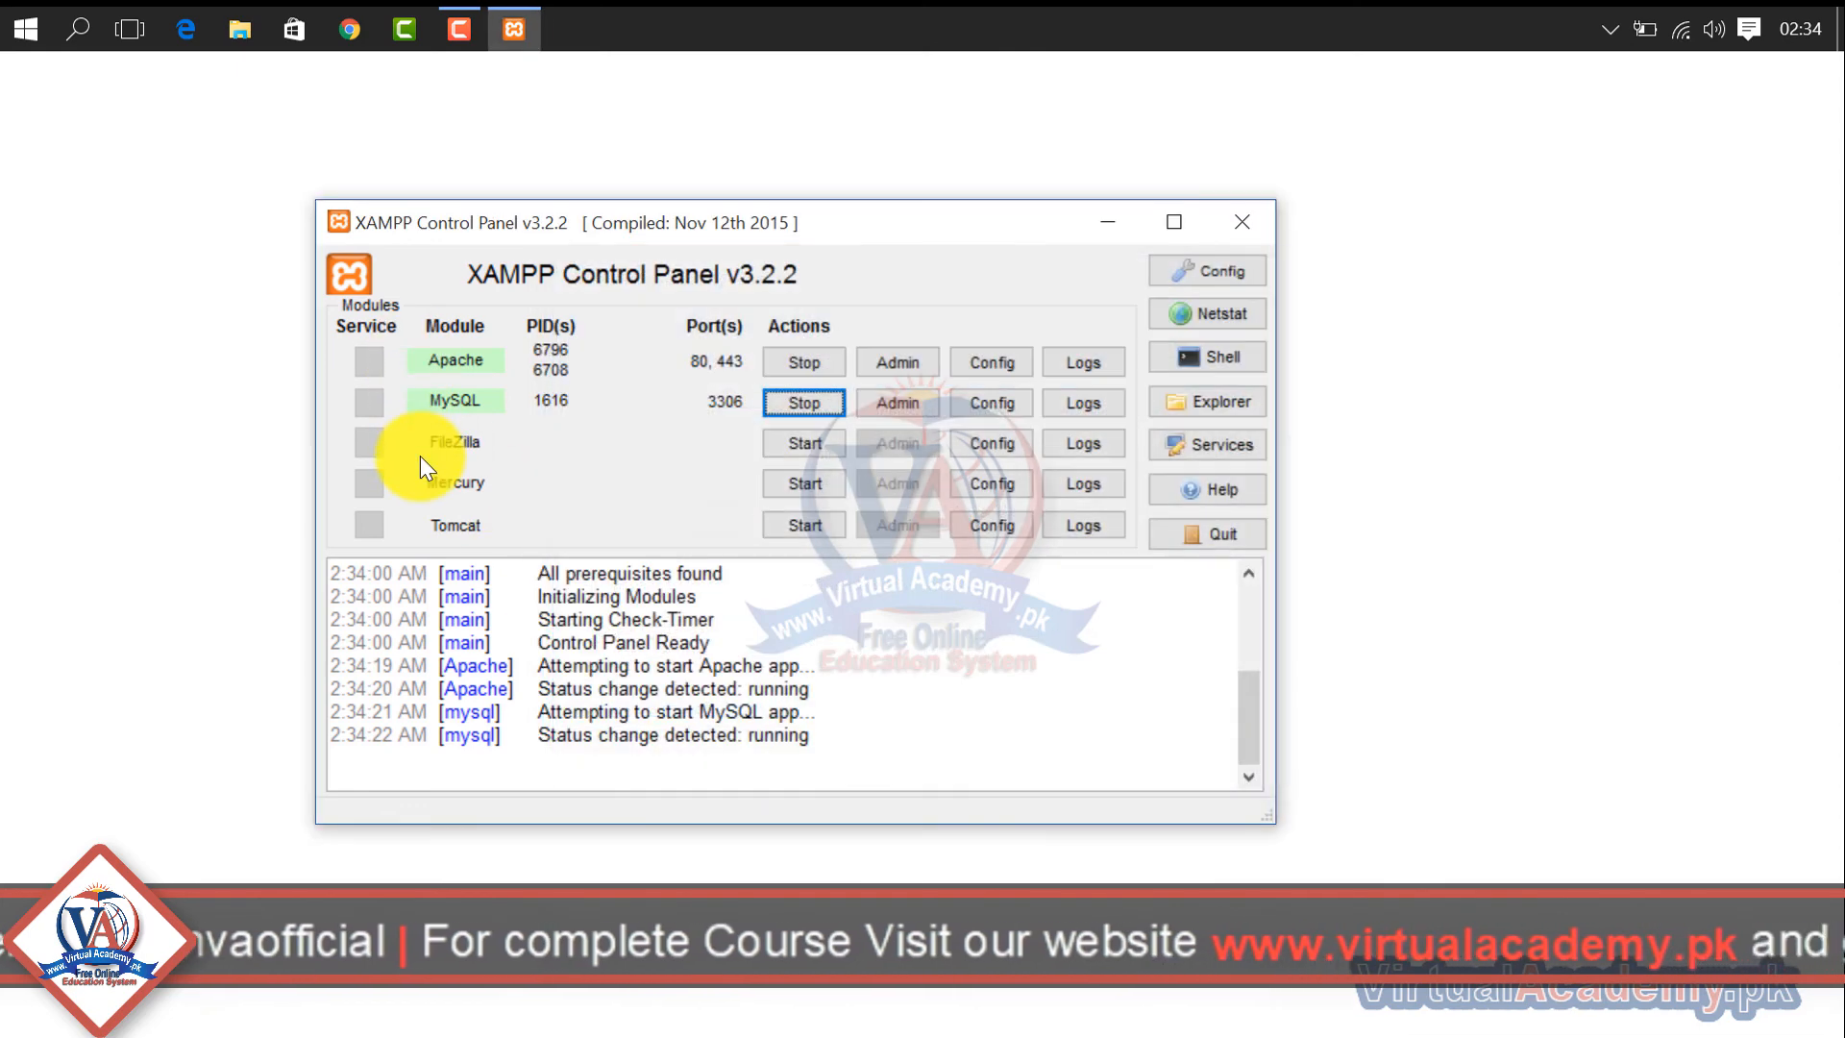
Step: Open the MySQL admin page in phpMyAdmin, look through the tables of the mysql database and open its host table
{"action": "left_click", "coordinate": [890, 406]}
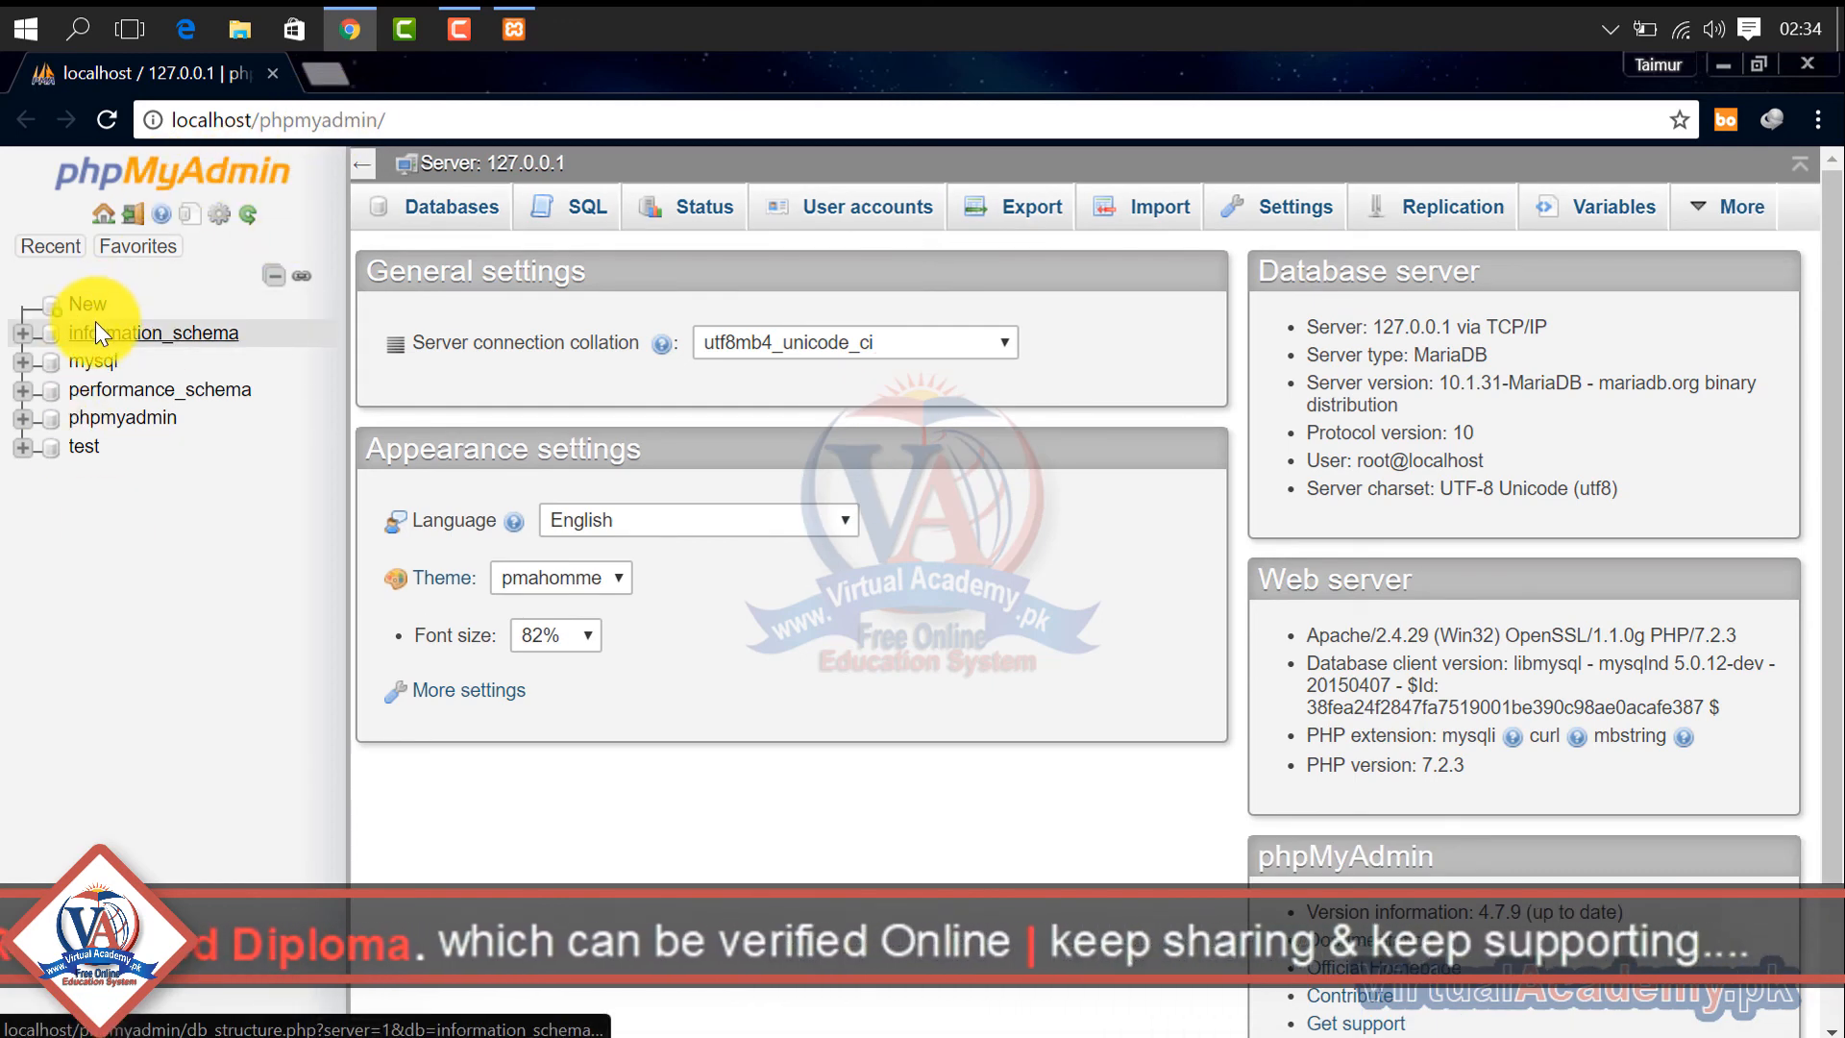
{"action": "left_click", "coordinate": [94, 361]}
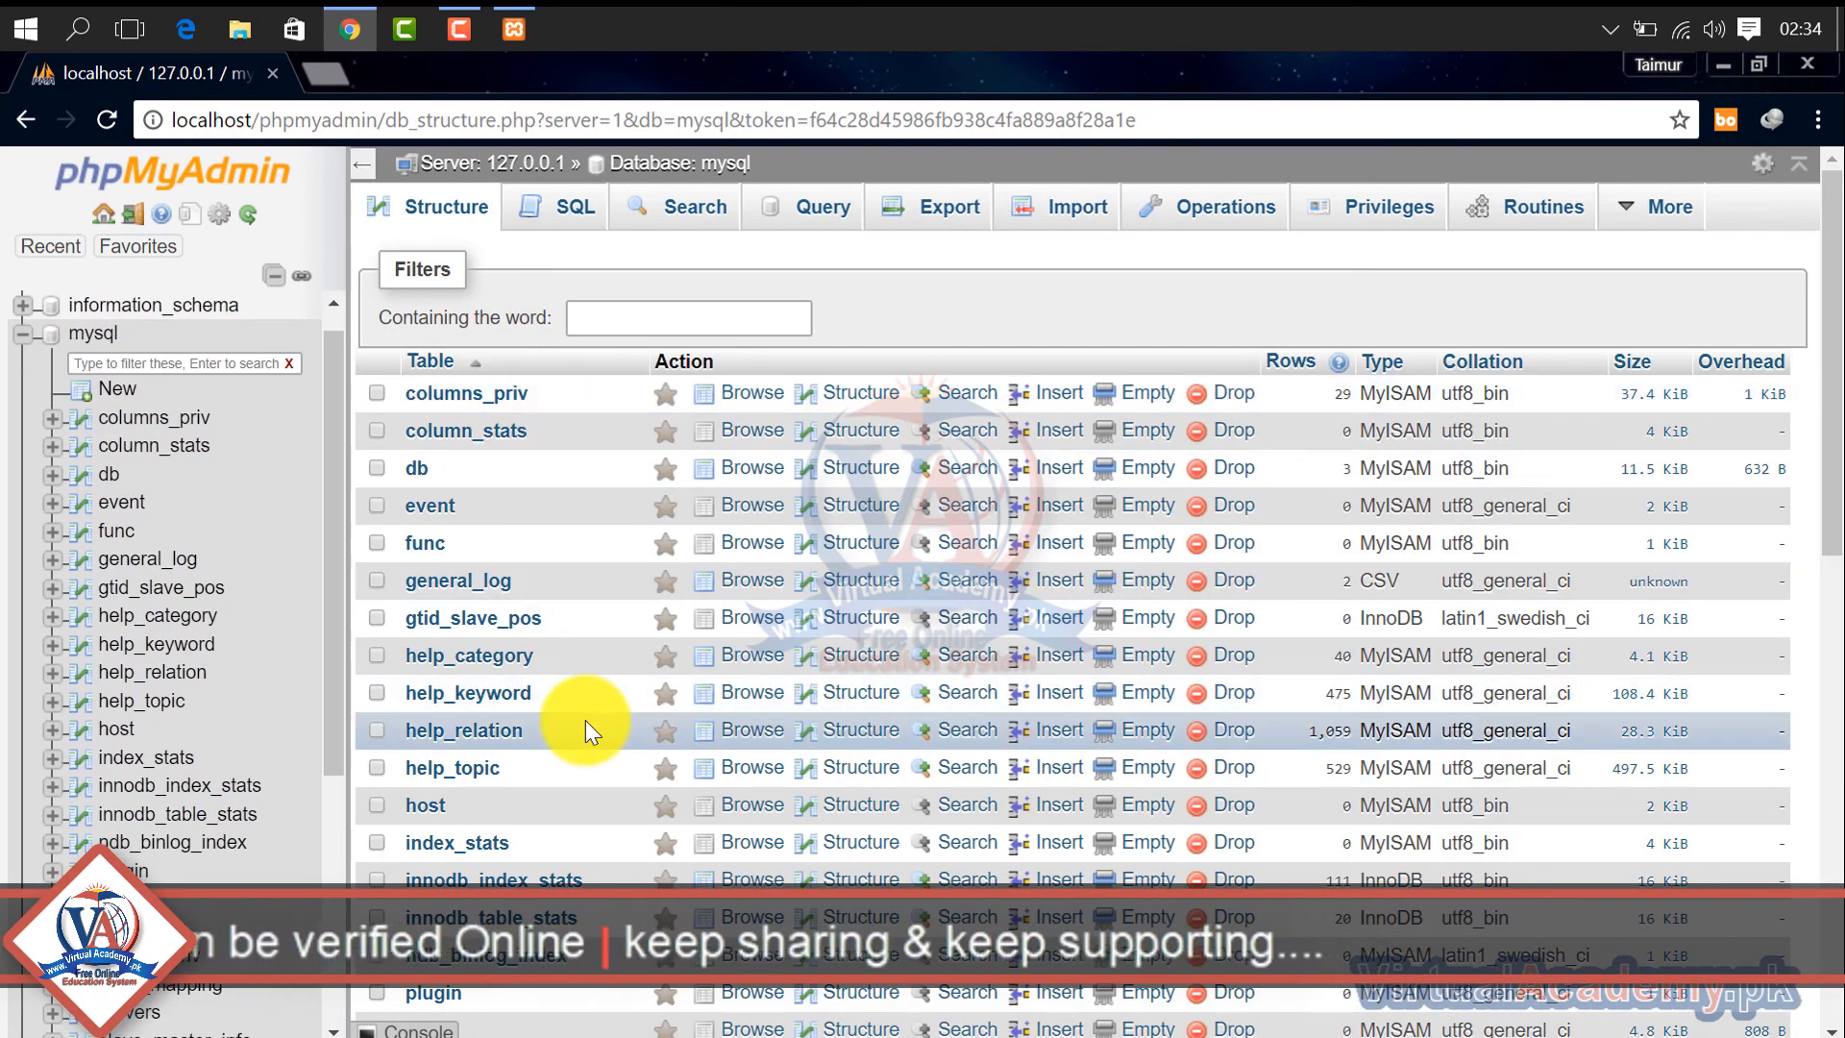
{"action": "scroll", "coordinate": [585, 718], "scroll_direction": "down", "scroll_amount": 10}
{"action": "scroll", "coordinate": [585, 719], "scroll_direction": "up", "scroll_amount": 8}
{"action": "scroll", "coordinate": [585, 719], "scroll_direction": "up", "scroll_amount": 3}
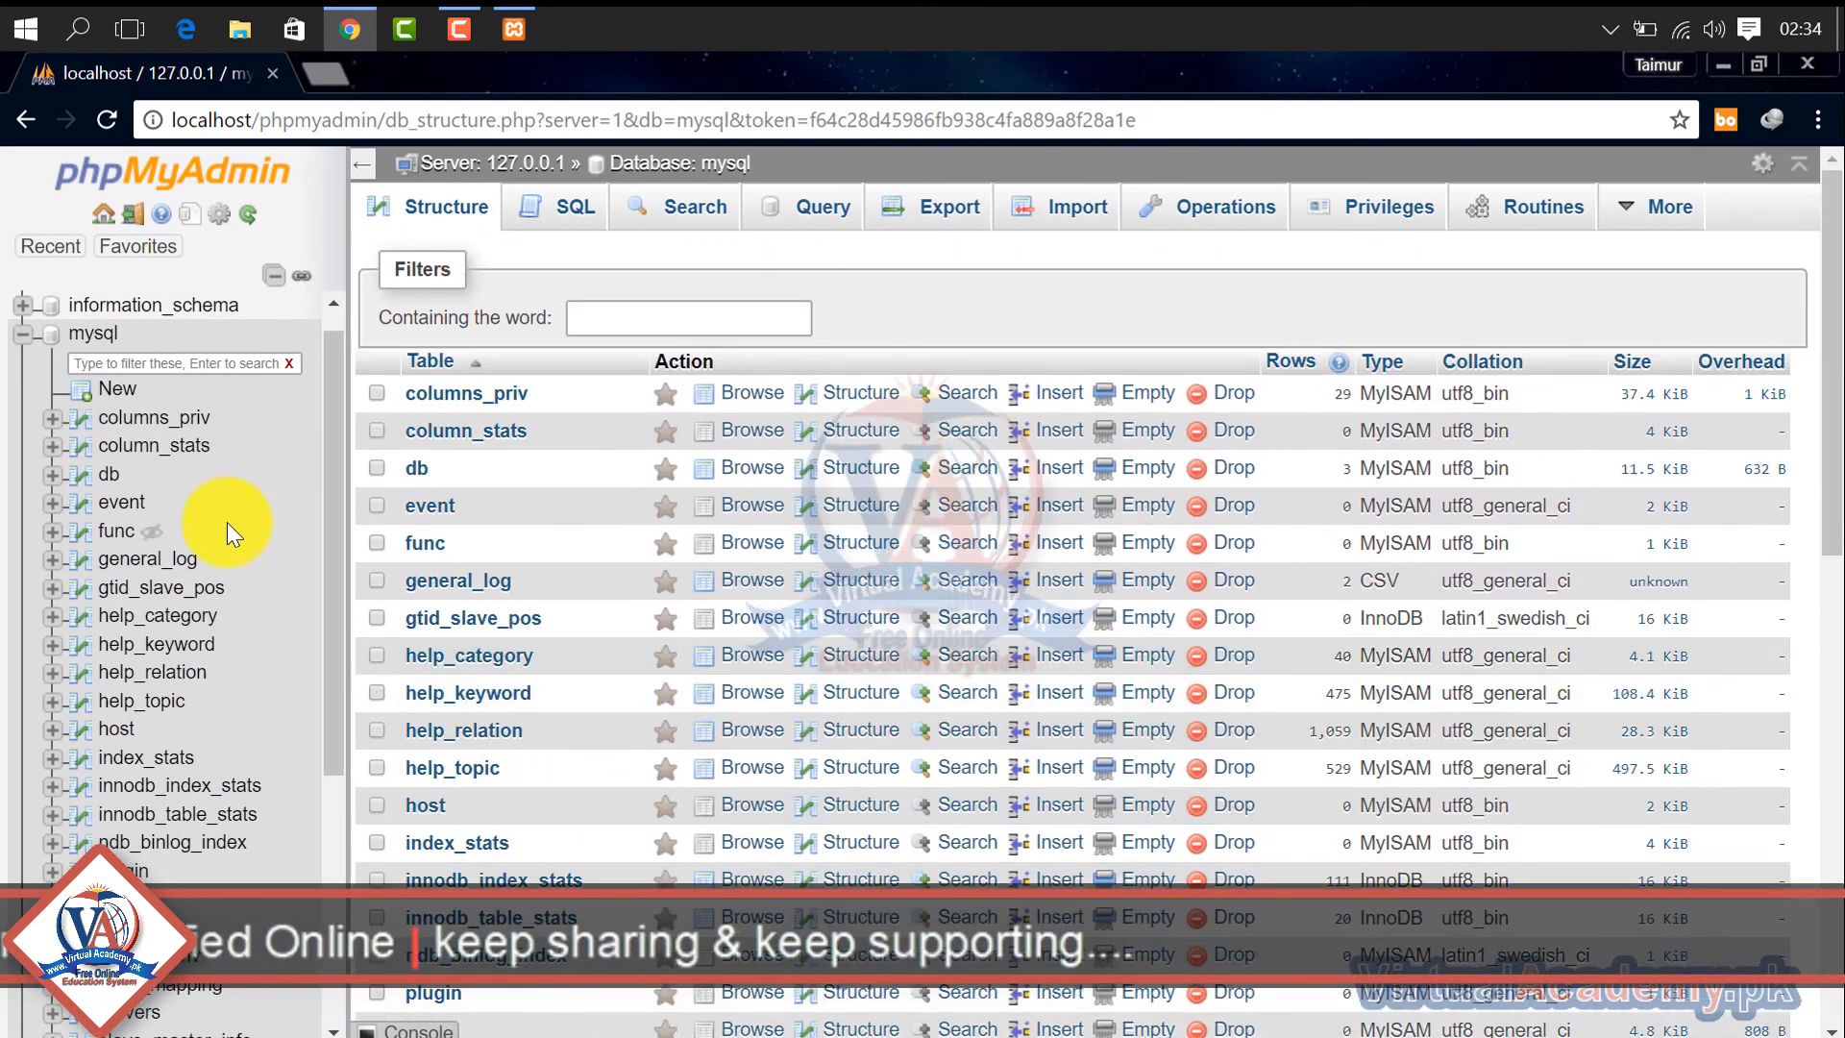
{"action": "left_click", "coordinate": [123, 723]}
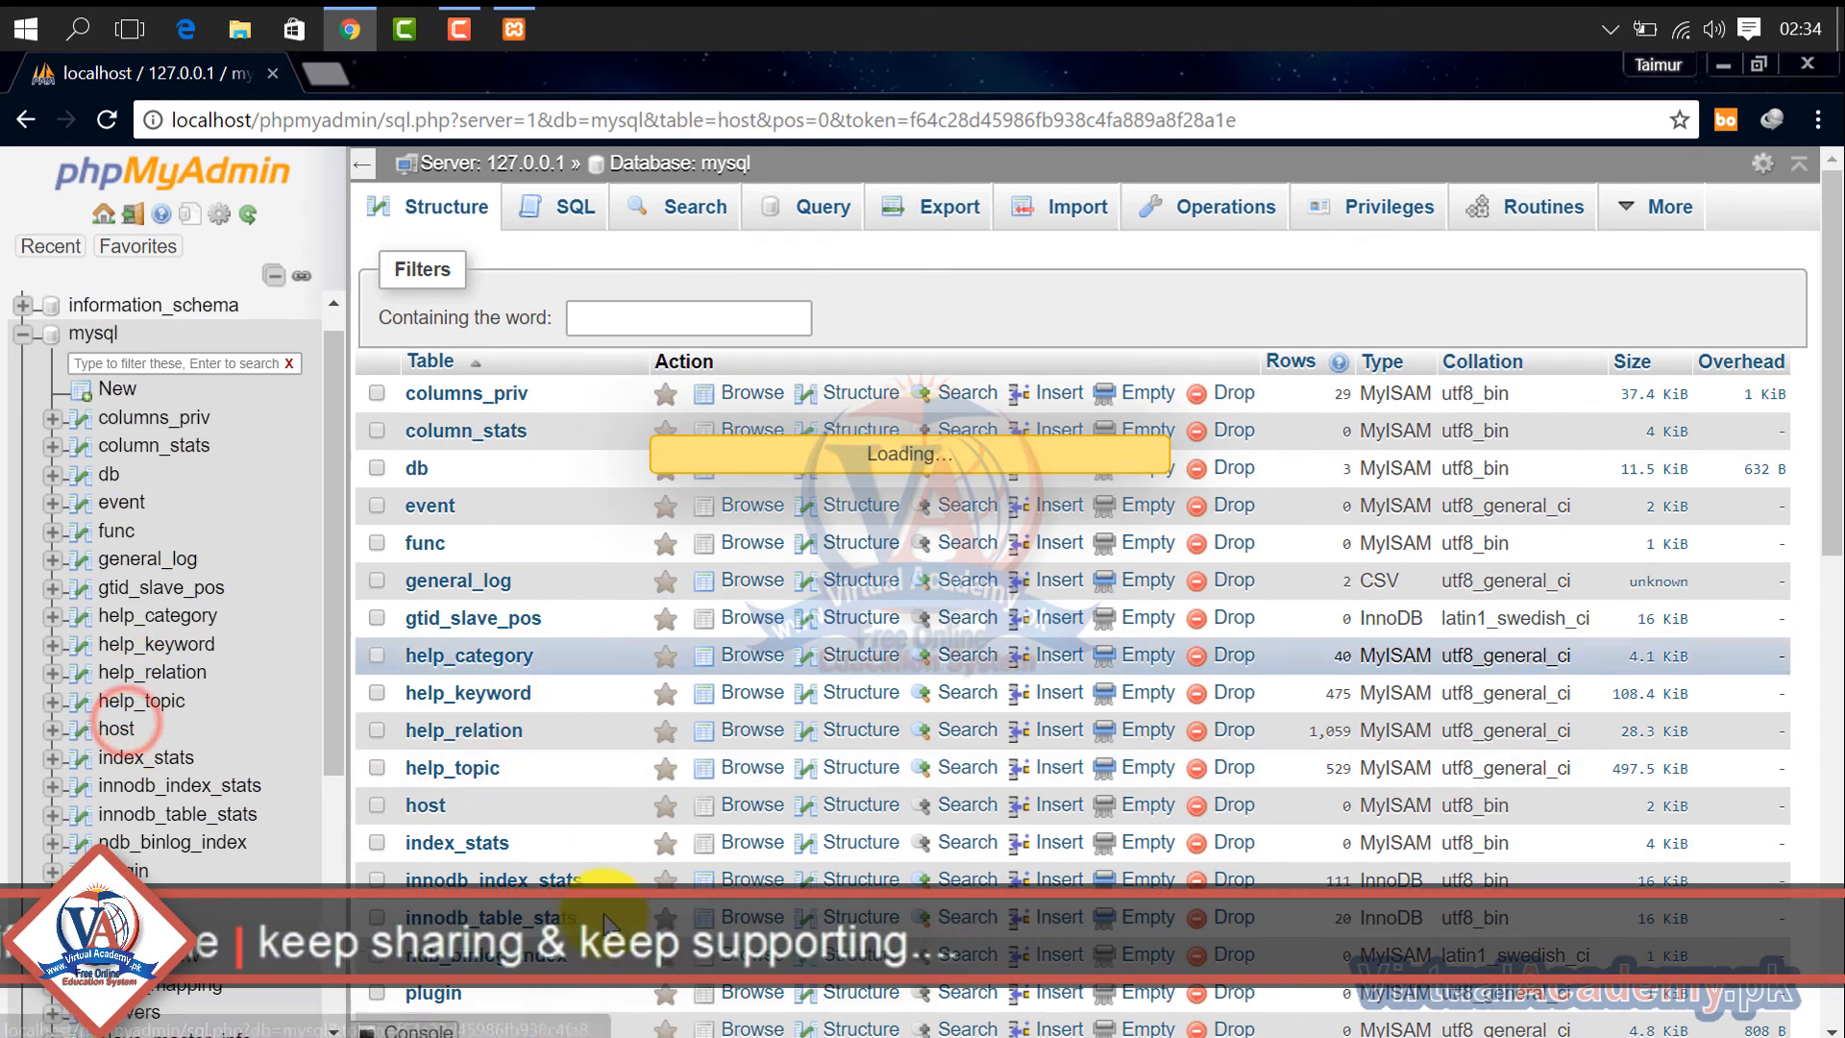